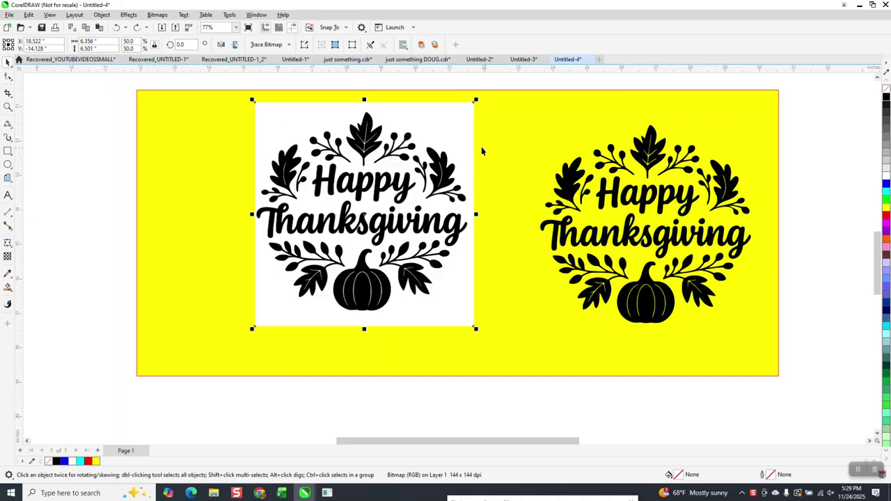
Move the Thanksgiving bitmap to the left end of the yellow rectangle and the existing trace beyond the rectangle's lower-right corner
drag(453, 120, 362, 122)
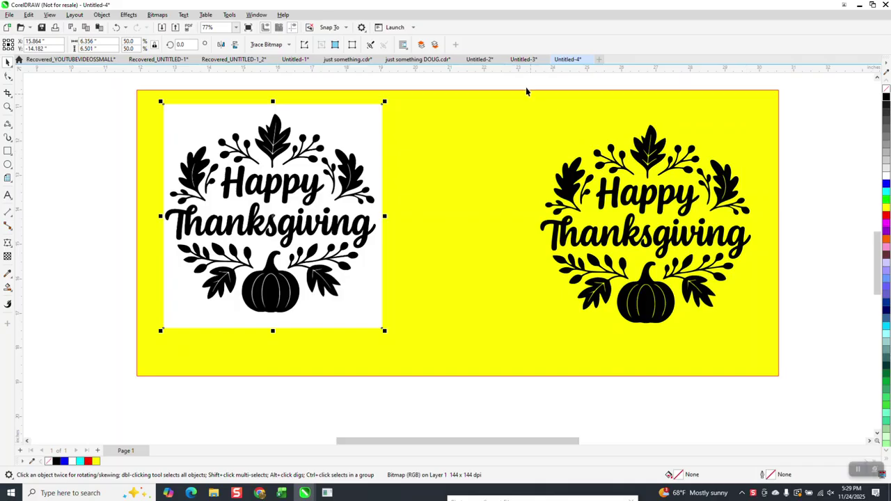
drag(526, 84, 779, 361)
click(677, 232)
drag(655, 233, 807, 442)
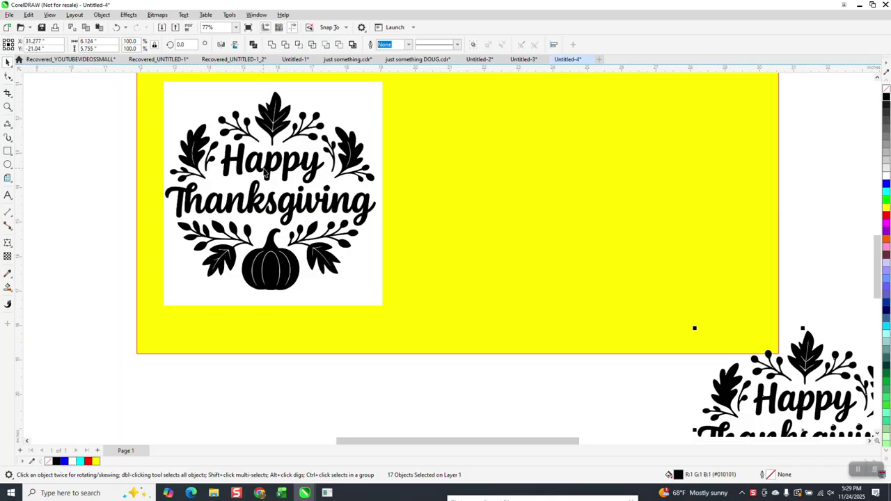
Outline-trace the Thanksgiving bitmap as Clipart, removing color from the entire image, and place the trace just right of the bitmap
click(266, 173)
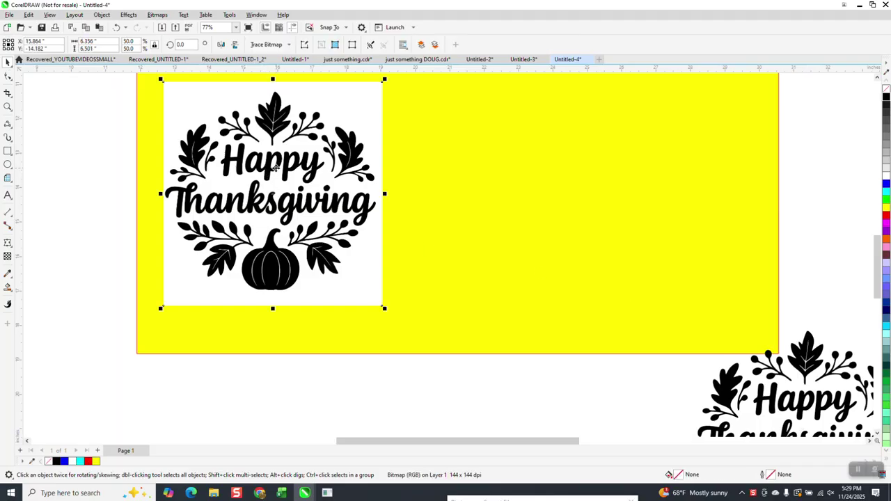
click(287, 45)
mouse_move(287, 79)
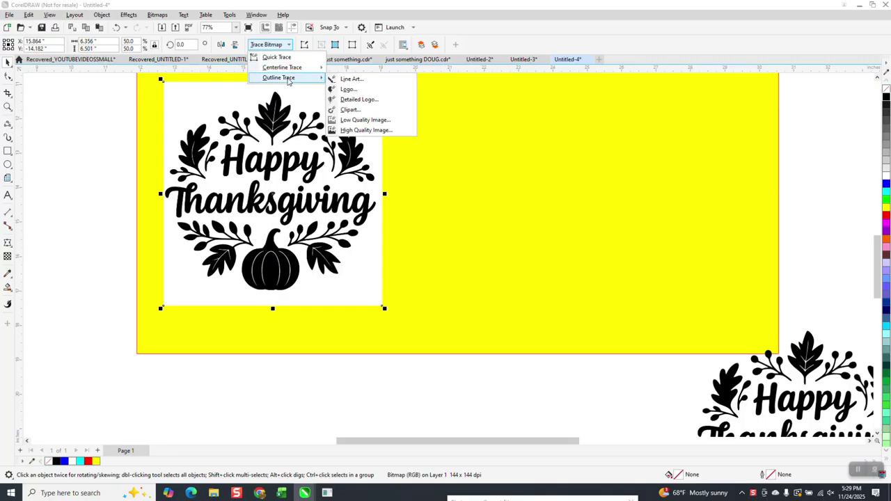
click(350, 109)
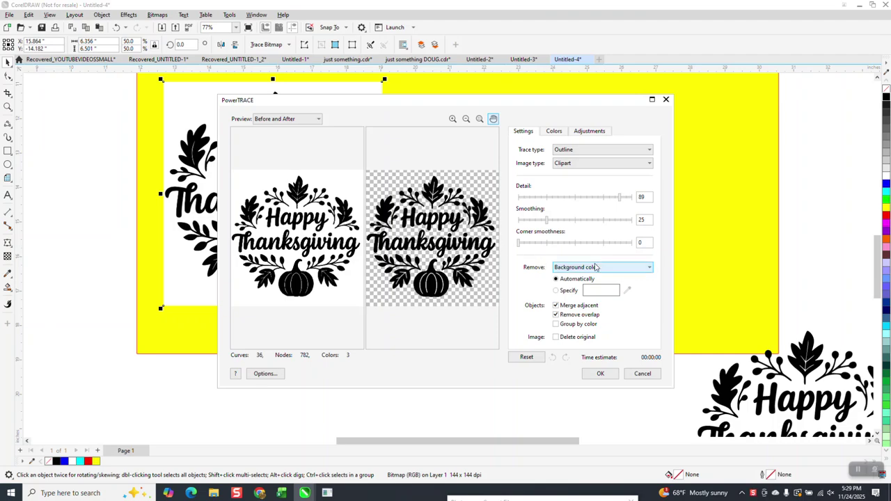
click(647, 268)
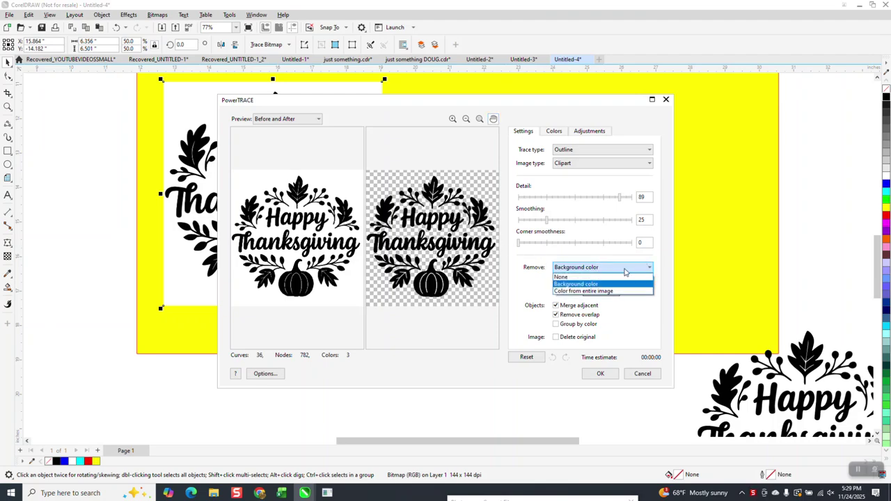
click(582, 291)
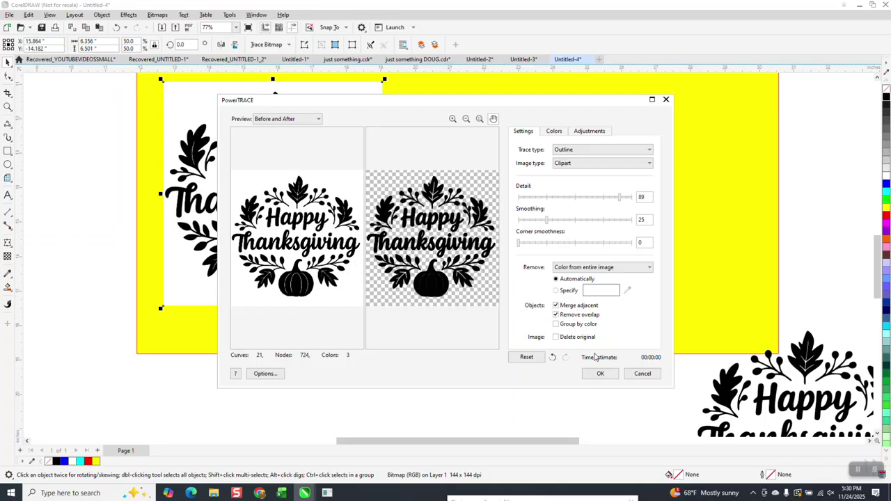
click(597, 374)
drag(289, 206, 508, 198)
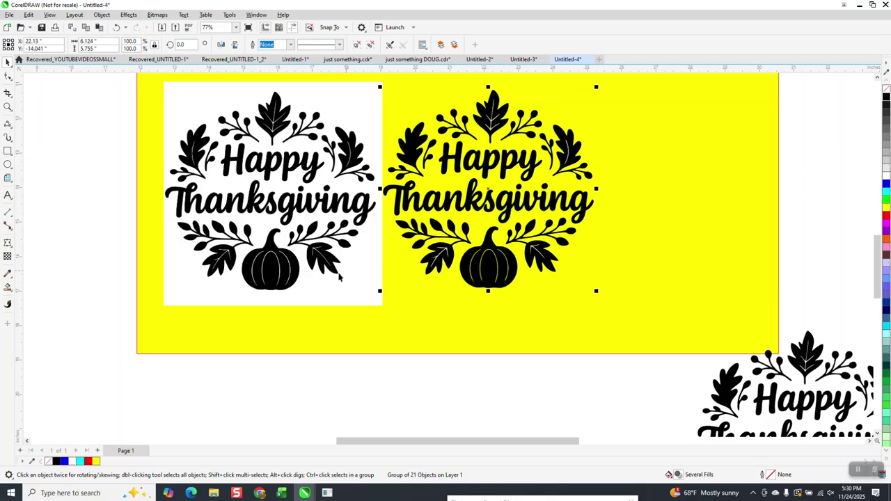
Examine the leaf veins and pumpkin lines of the new trace up close for leftover light shapes against the yellow background
click(8, 107)
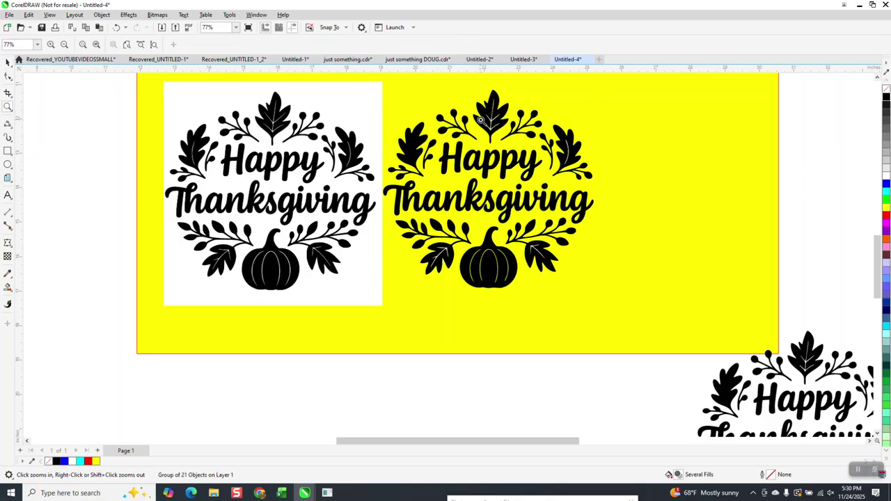
scroll(493, 123, up, 5)
scroll(515, 143, down, 4)
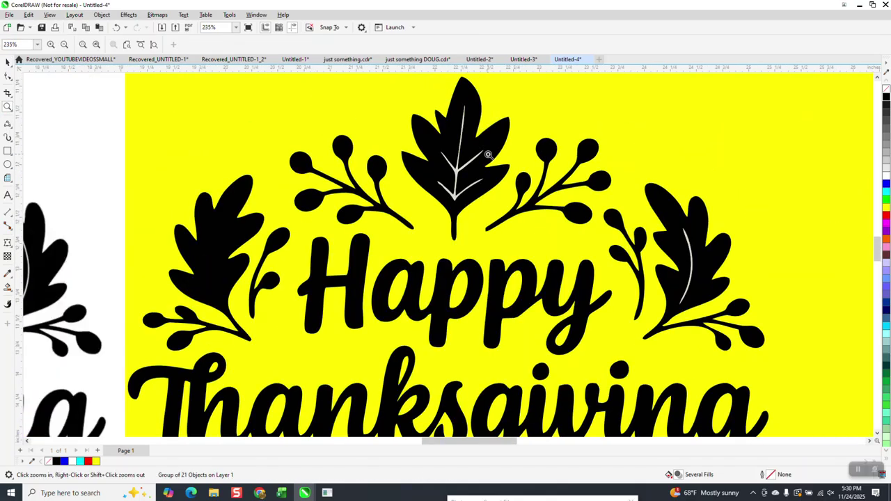
scroll(490, 156, down, 1)
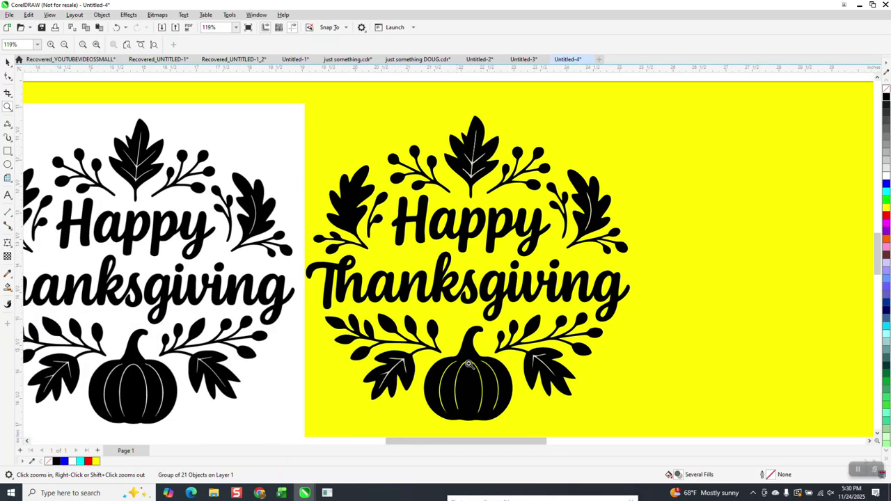
scroll(469, 364, up, 5)
scroll(360, 199, down, 3)
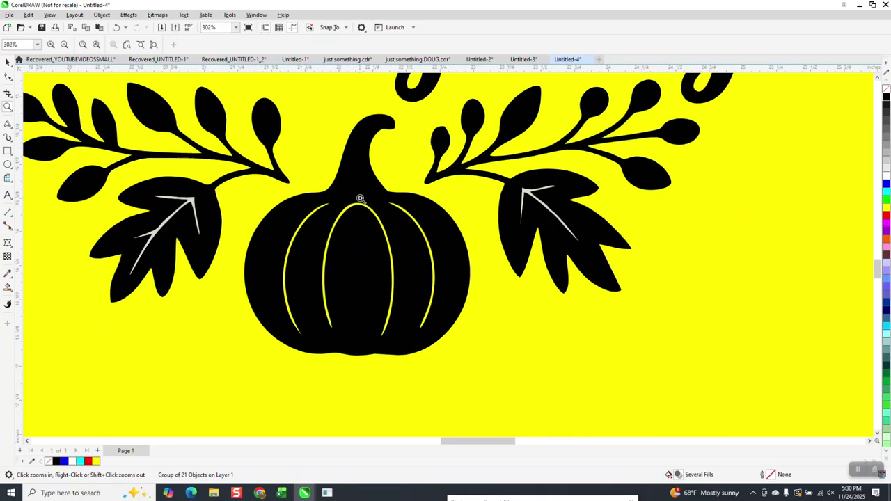
scroll(361, 200, down, 3)
scroll(369, 209, down, 4)
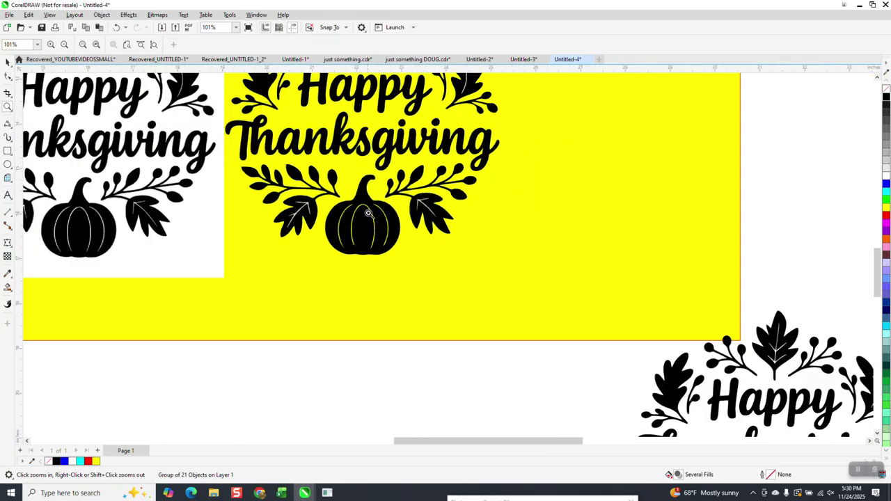
scroll(368, 212, down, 4)
click(7, 63)
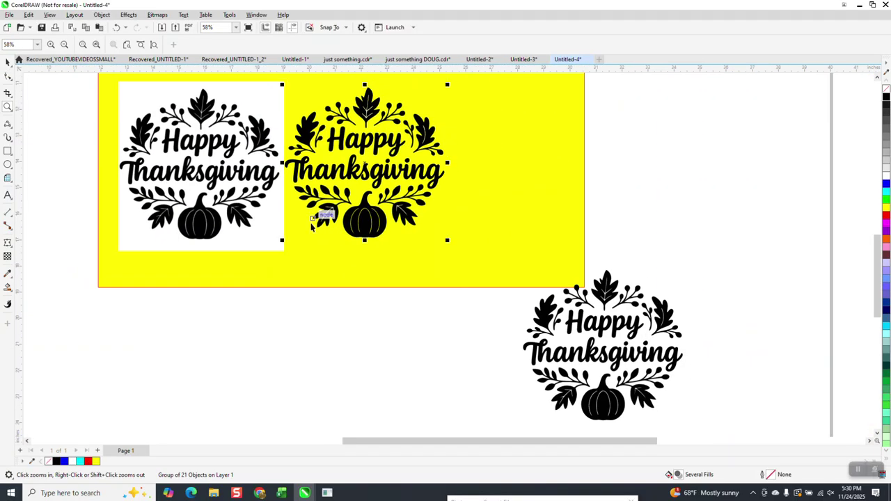
click(348, 324)
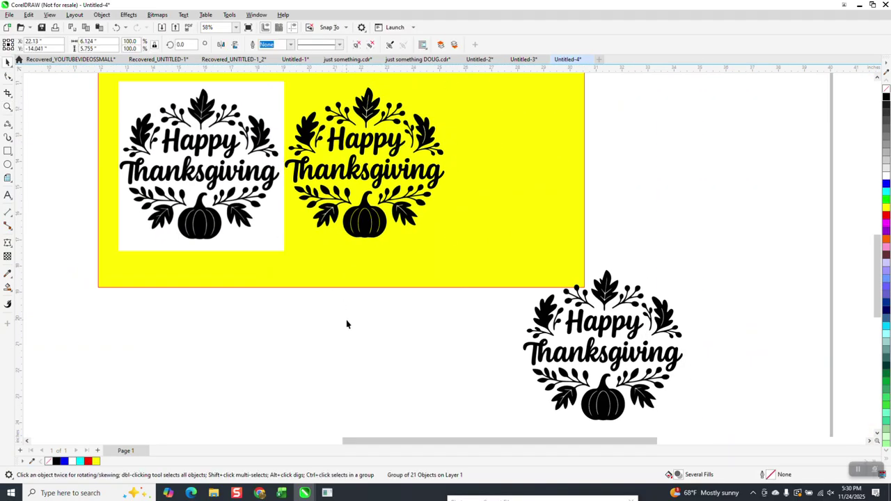
Ungroup the new Thanksgiving trace on the yellow rectangle
click(8, 106)
drag(311, 97, 479, 186)
click(8, 63)
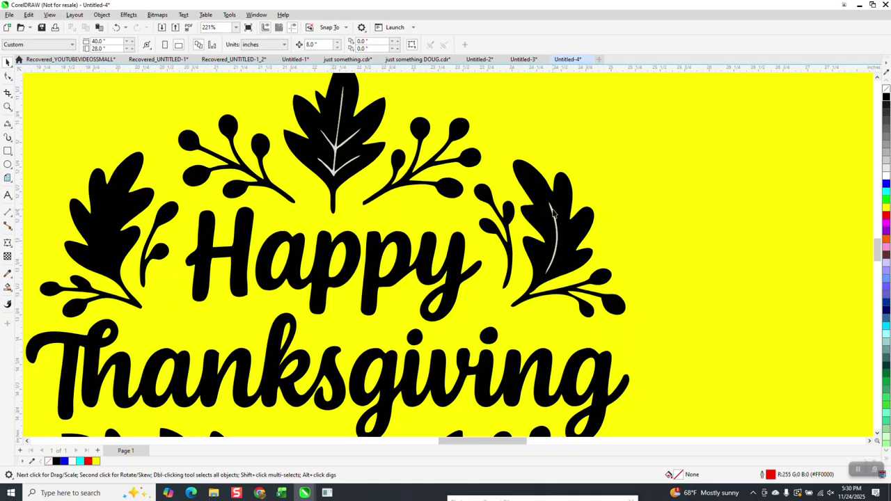
click(552, 213)
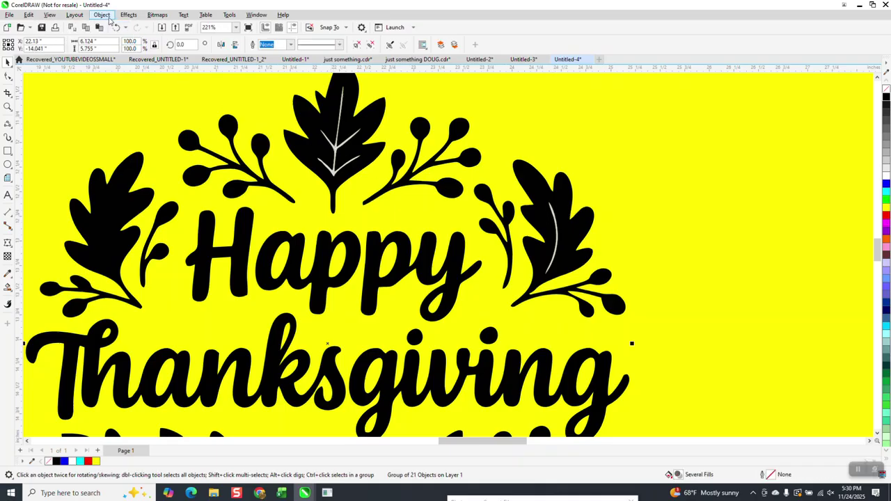
click(102, 14)
mouse_move(125, 173)
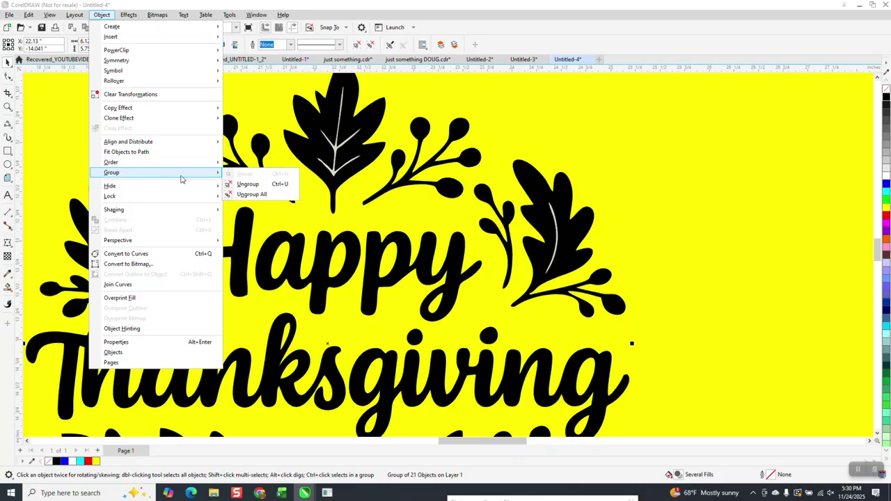
click(247, 184)
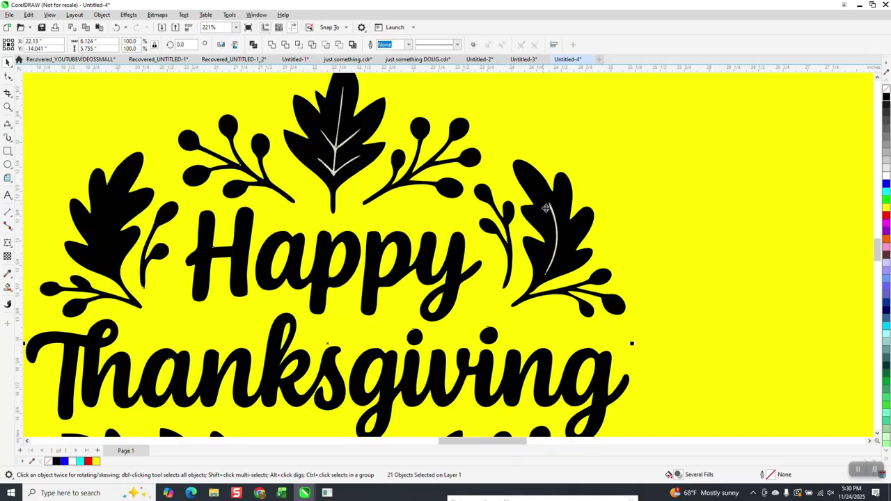
Check the fill colors of the right and top leaf veins, the left leaf and the background rectangle
click(558, 218)
click(555, 218)
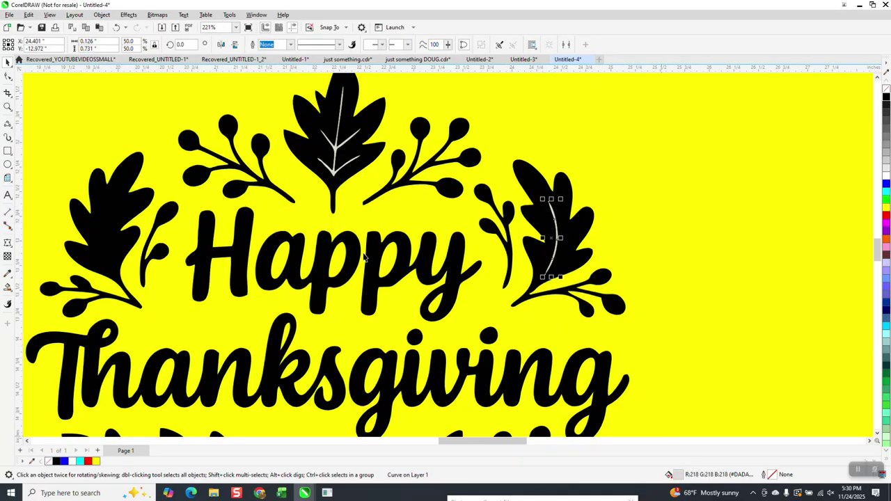
click(335, 152)
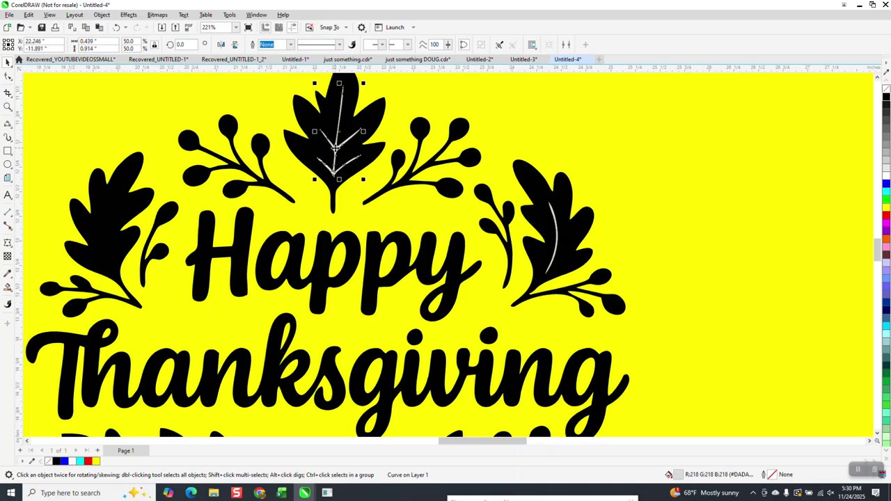
scroll(335, 148, down, 3)
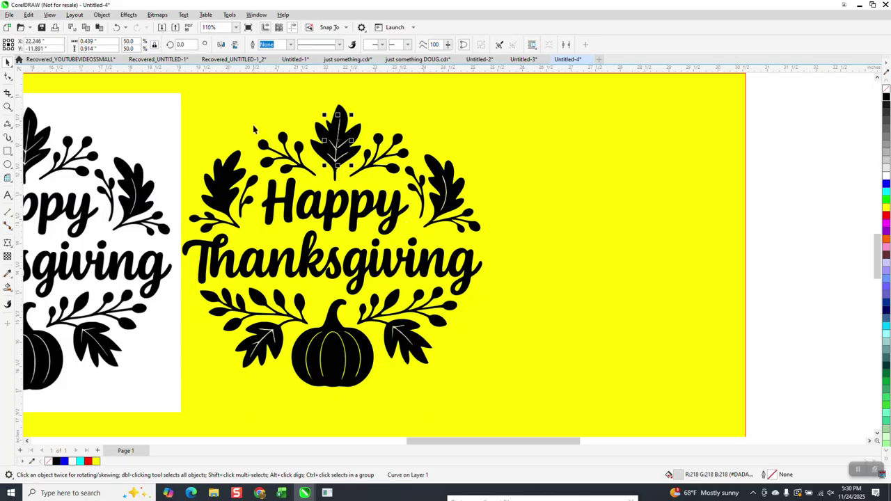
click(227, 187)
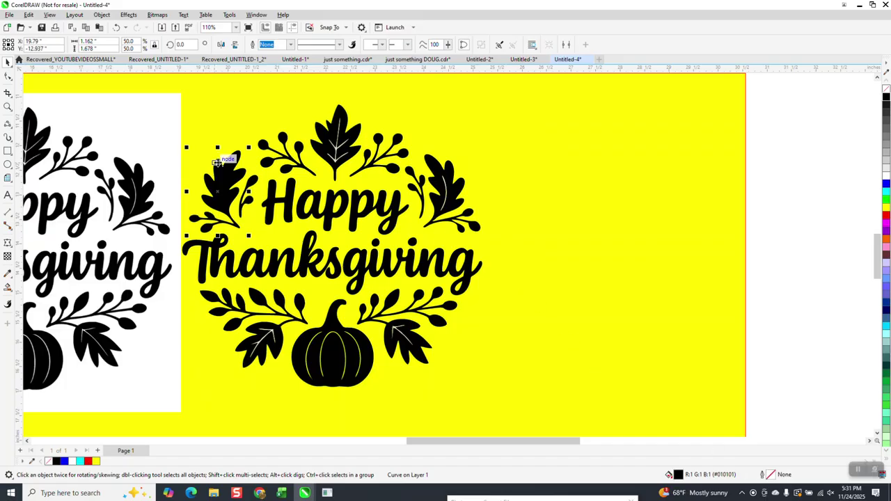
click(246, 112)
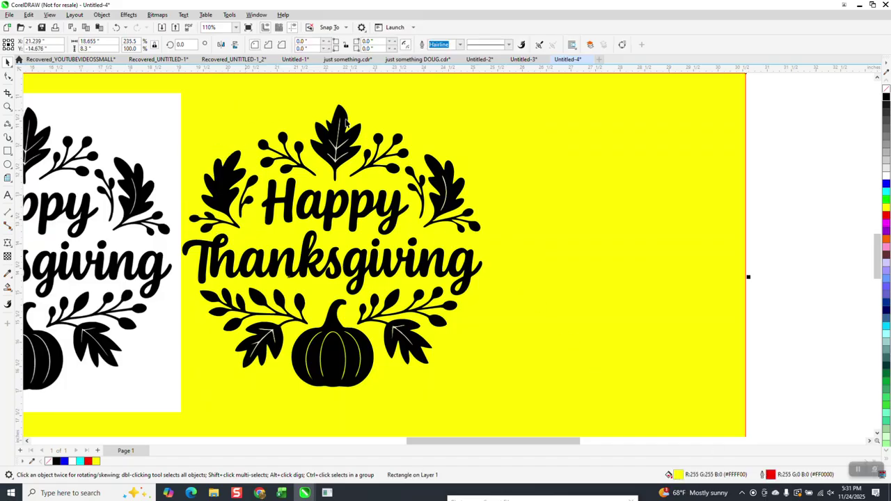
Find all objects matching the properties of the top leaf's vein shape and delete them
click(337, 162)
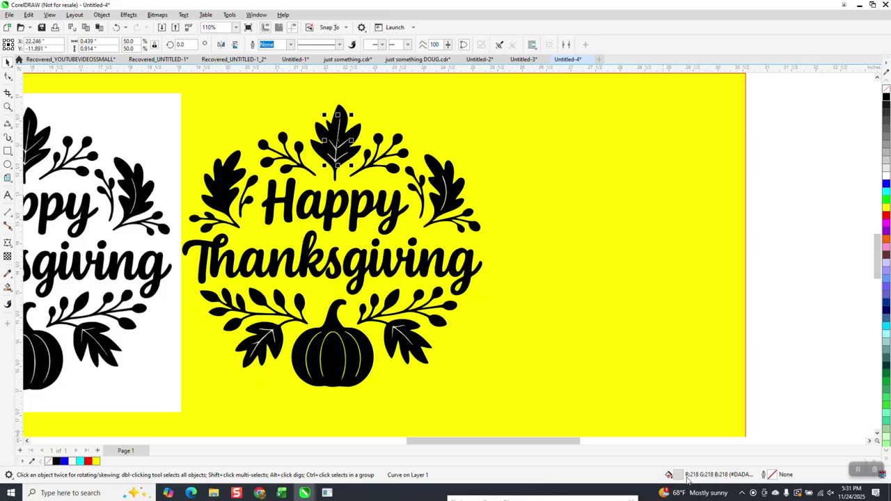
click(28, 14)
click(55, 196)
click(767, 252)
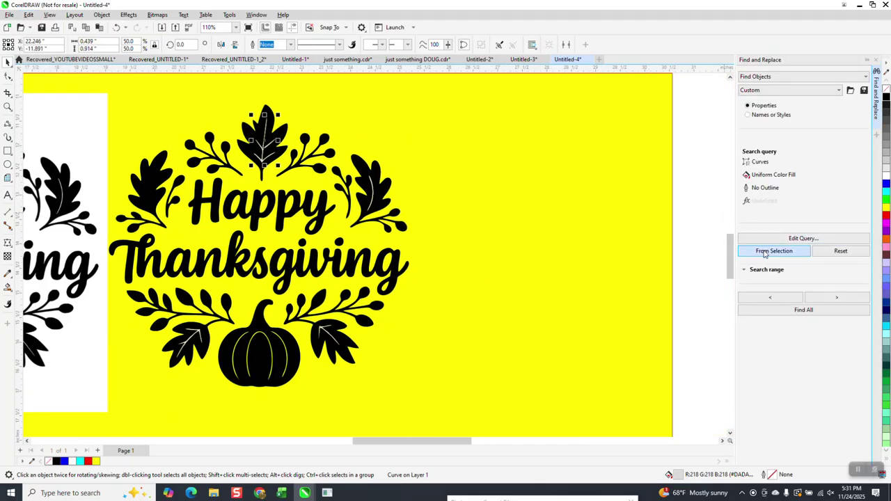
click(794, 312)
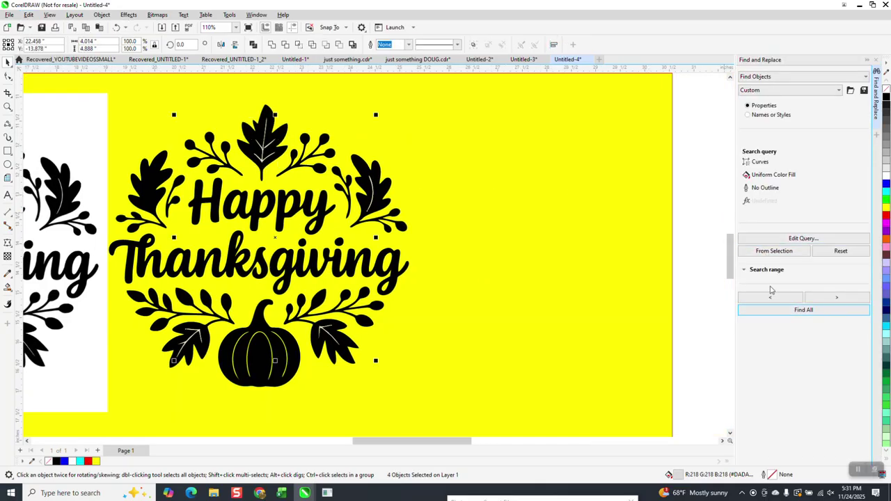
key(Escape)
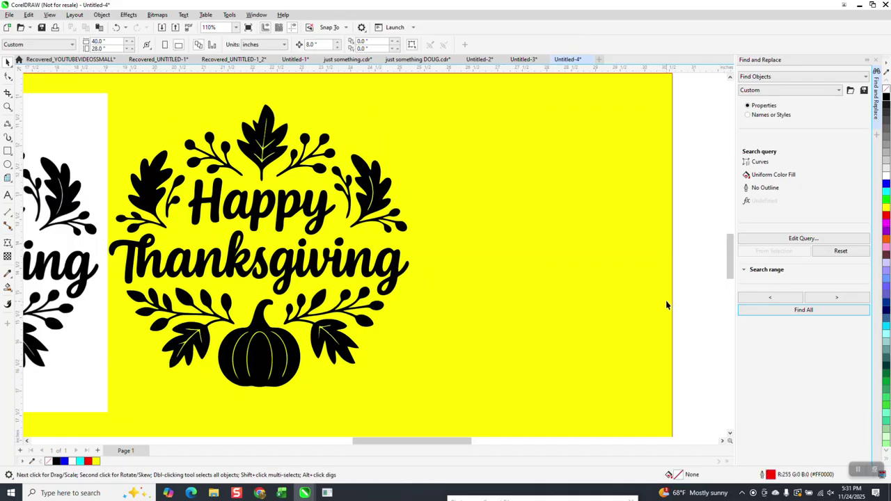
Move the original Thanksgiving bitmap about an inch further left, away from the trace
scroll(440, 234, down, 1)
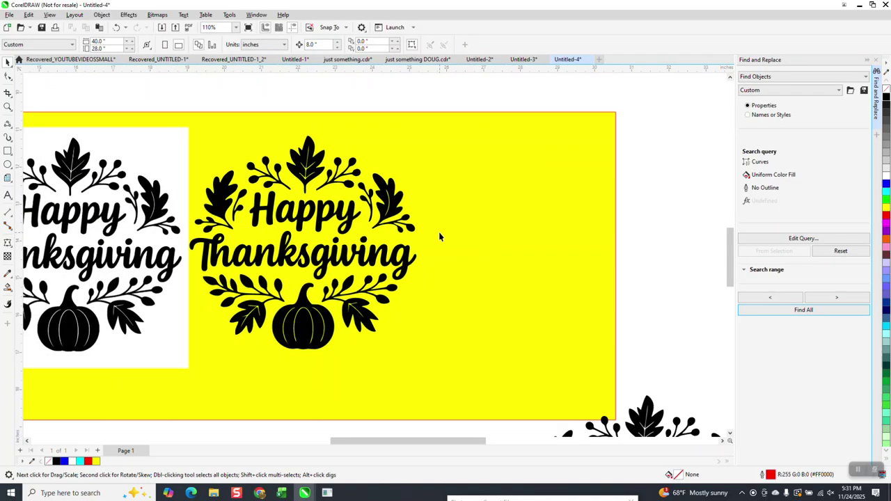
drag(183, 179, 151, 171)
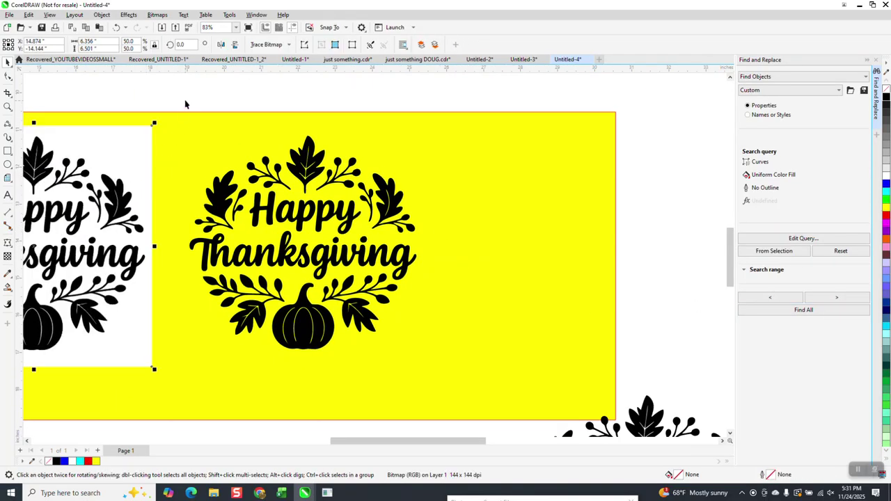
click(187, 106)
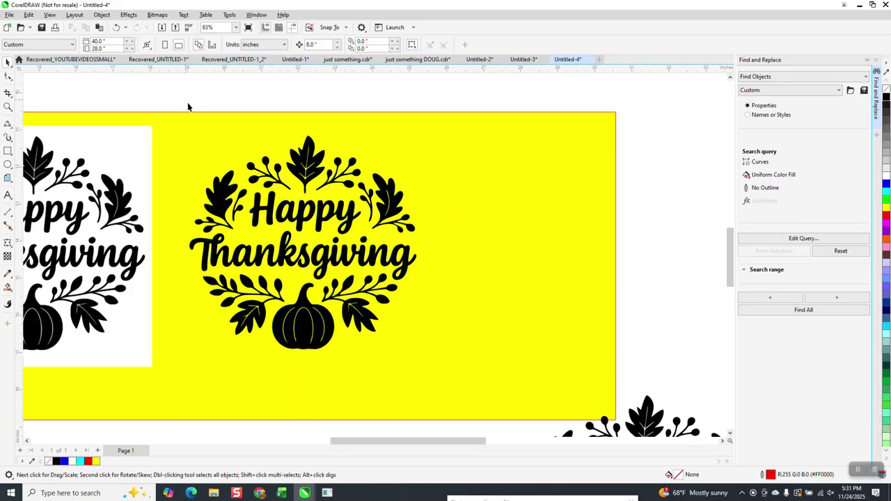
Select all pieces of the new trace and fill them with black (#000000)
click(224, 191)
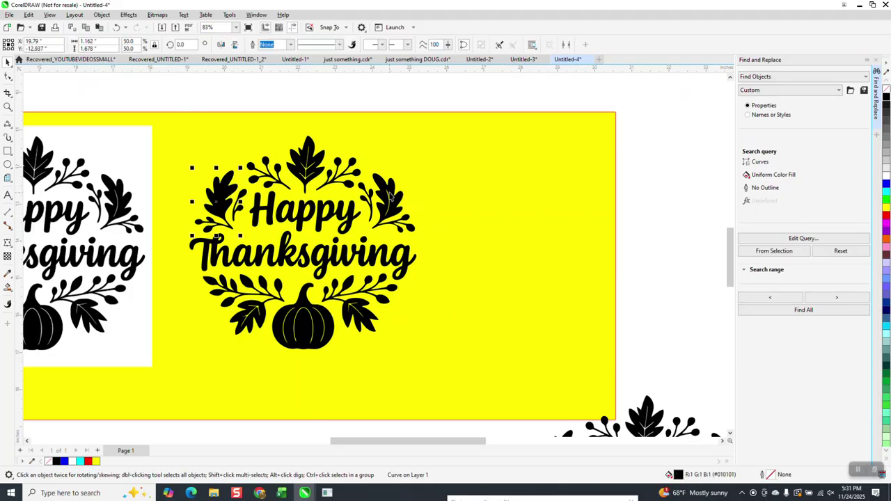
drag(183, 94, 463, 389)
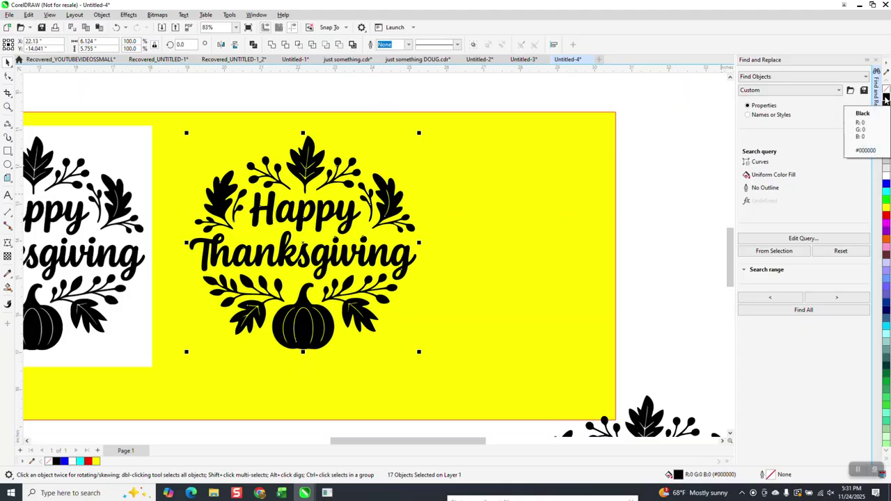
Delete the top leaf of the earlier trace lying beyond the yellow rectangle's lower-right corner
scroll(489, 220, down, 4)
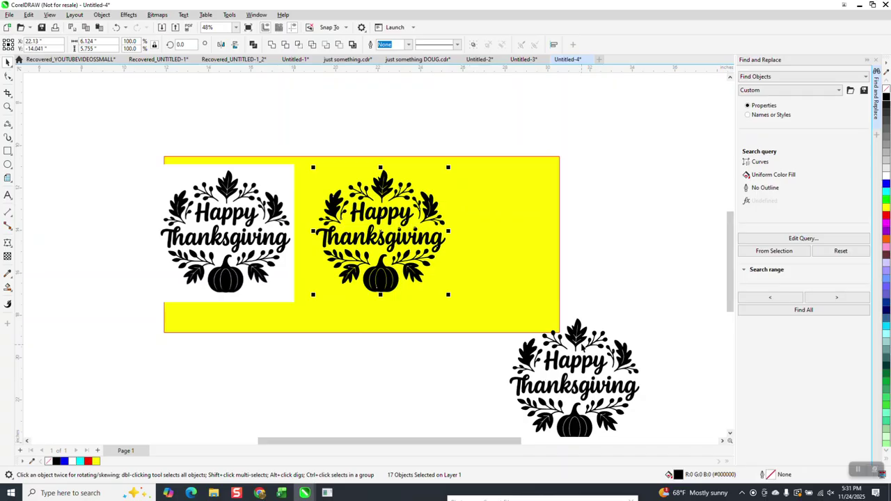
click(562, 338)
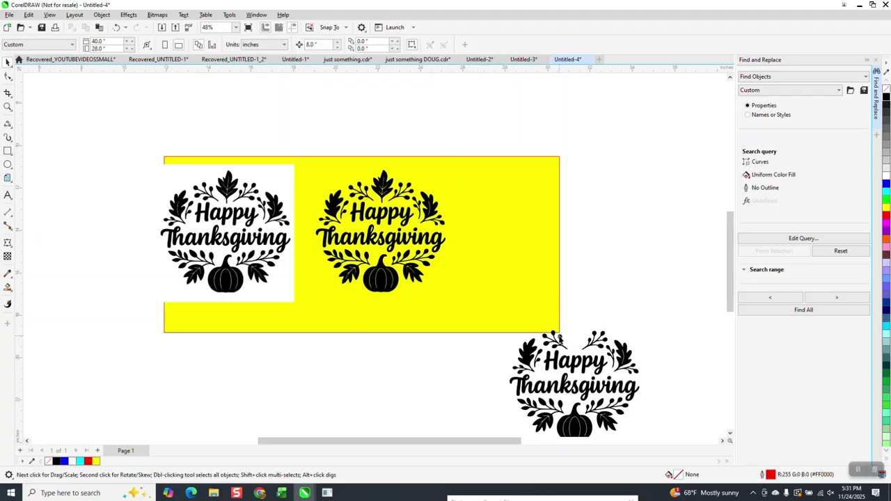
Delete all remaining pieces of the earlier trace beyond the yellow rectangle's lower-right corner
drag(651, 323, 471, 397)
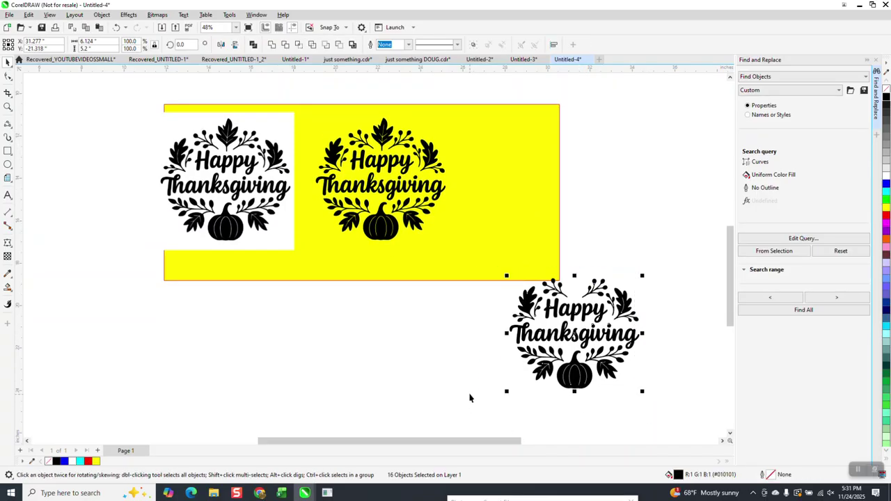
key(Delete)
Remove the pumpkin's fill and give it a black hairline outline
click(7, 106)
drag(339, 192, 416, 262)
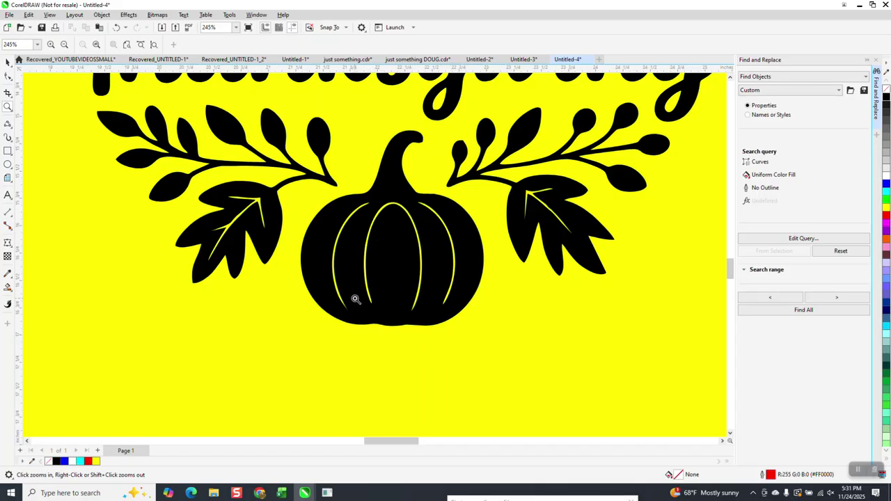
click(8, 63)
click(389, 234)
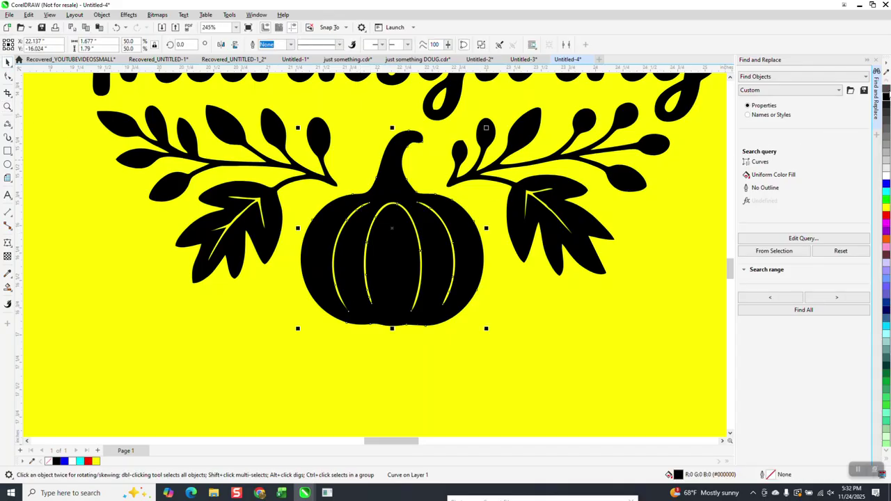
click(887, 90)
right_click(888, 97)
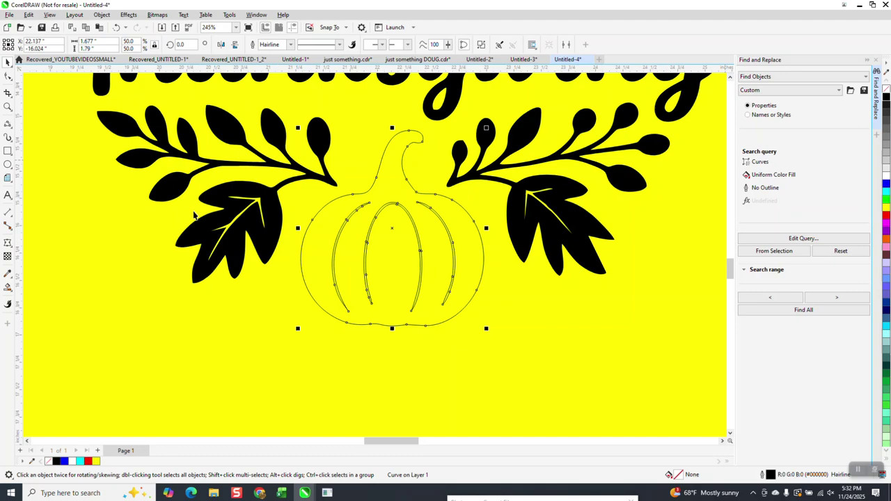
Delete the yellow background rectangle behind the artwork
click(7, 107)
drag(307, 188, 490, 348)
key(space)
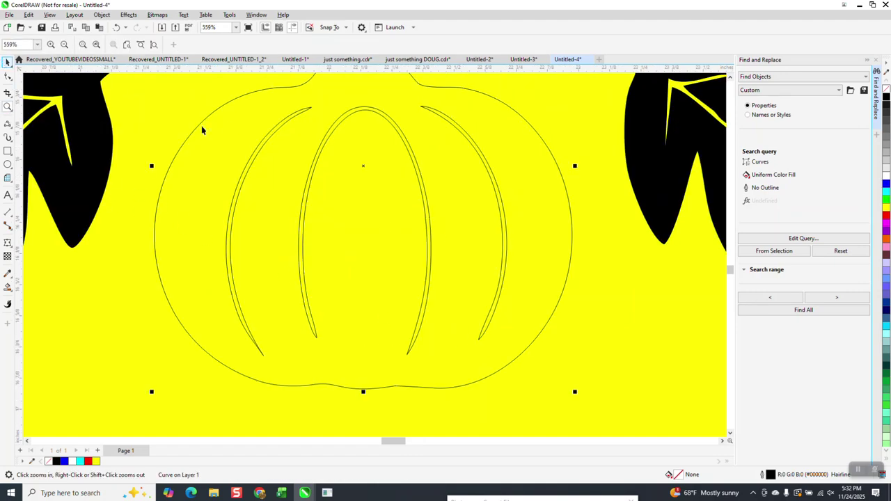
click(261, 147)
scroll(296, 215, down, 3)
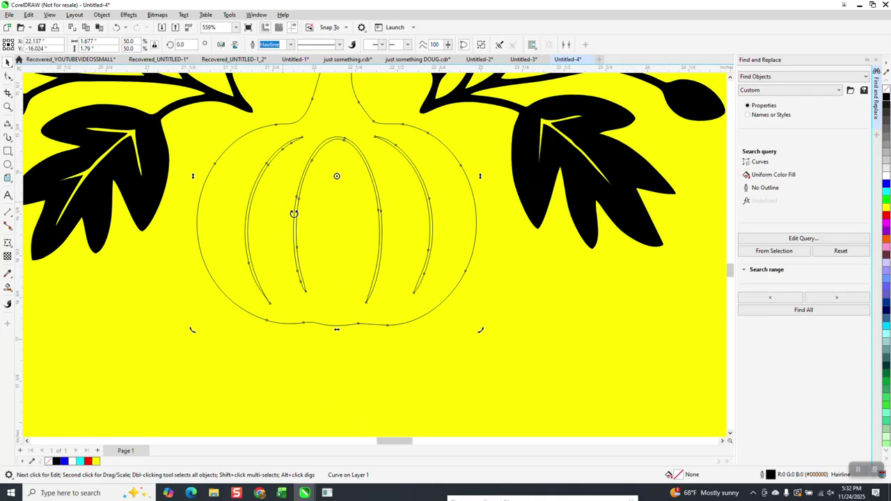
click(489, 267)
key(Delete)
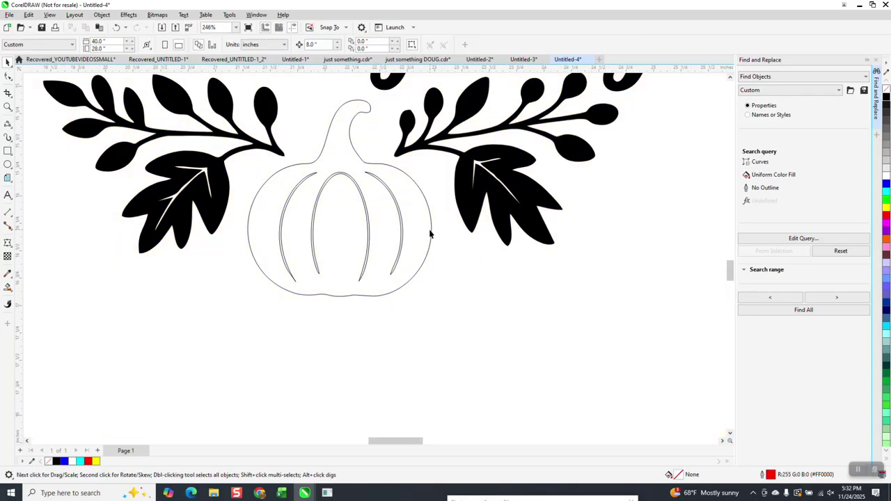
Break the outlined pumpkin curve apart into its body and separate rib shapes
click(362, 198)
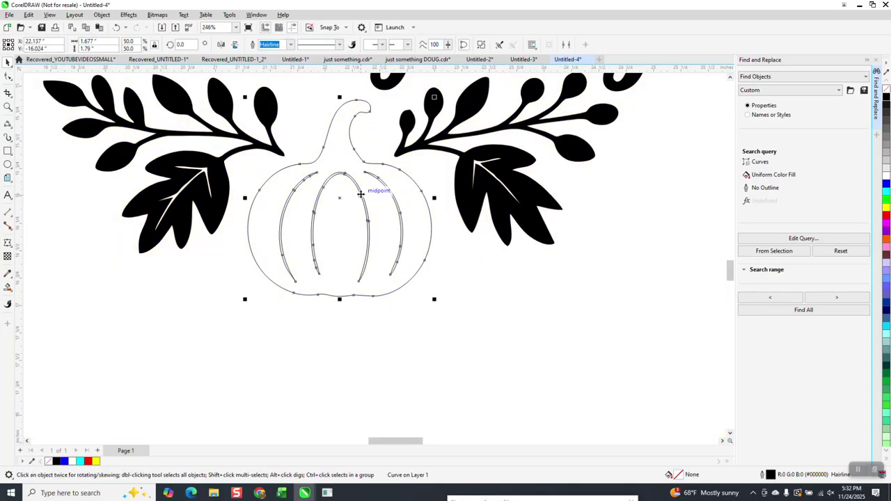
click(102, 14)
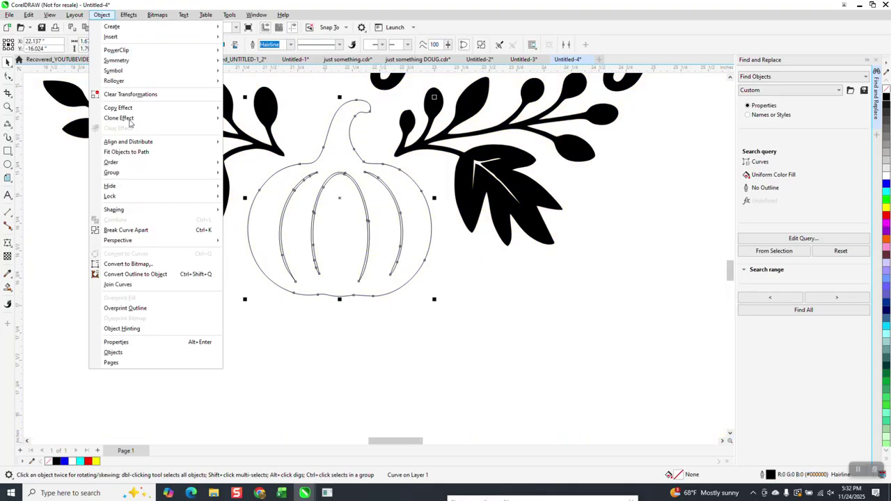
click(148, 230)
Apply a one-step outside contour with a 0.01-inch offset to the pumpkin's left rib shape
click(280, 271)
click(279, 243)
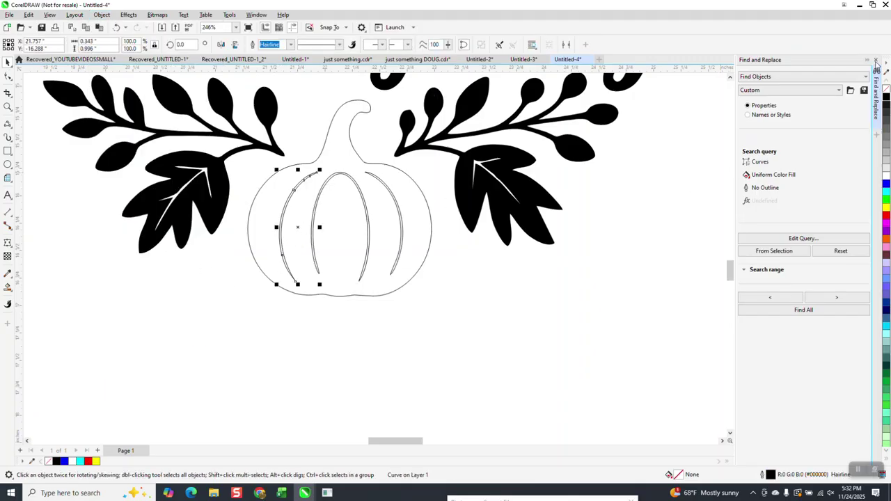
click(877, 60)
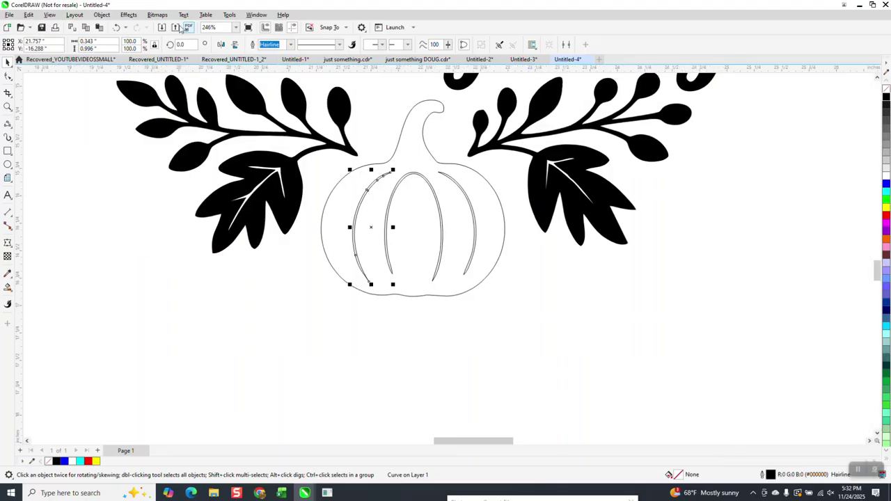
click(128, 15)
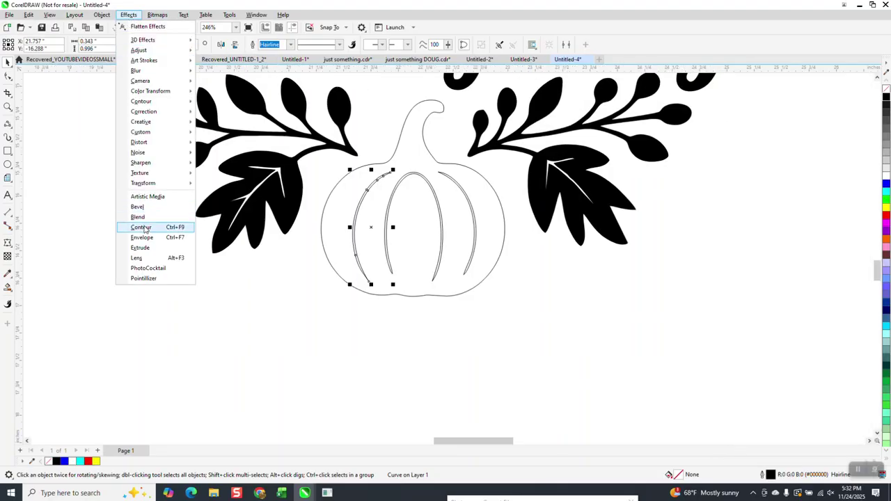
click(186, 218)
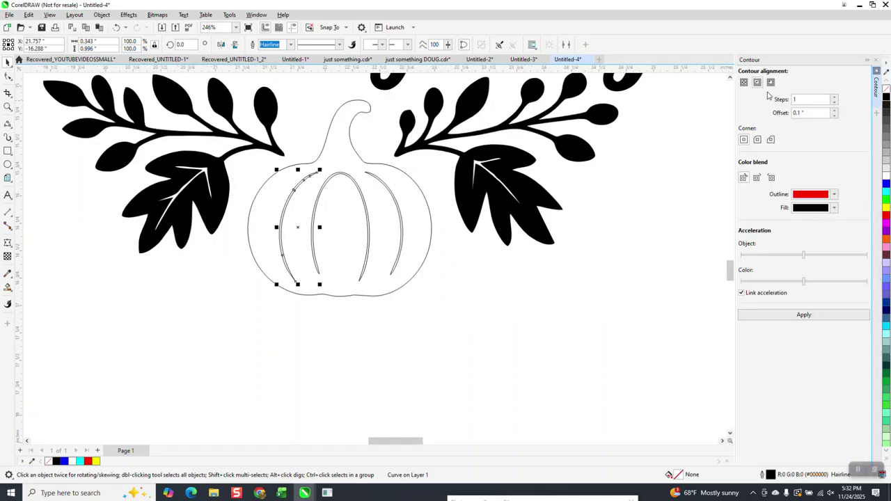
double_click(801, 113)
key(BackSpace)
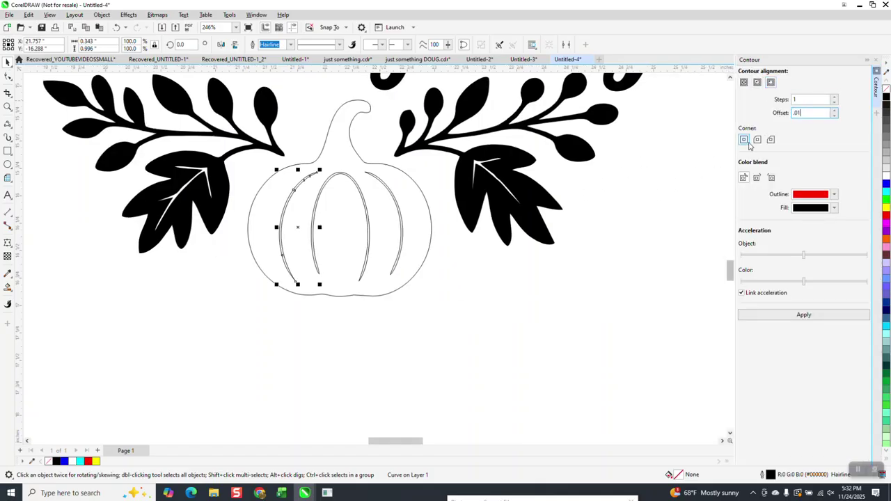
click(811, 315)
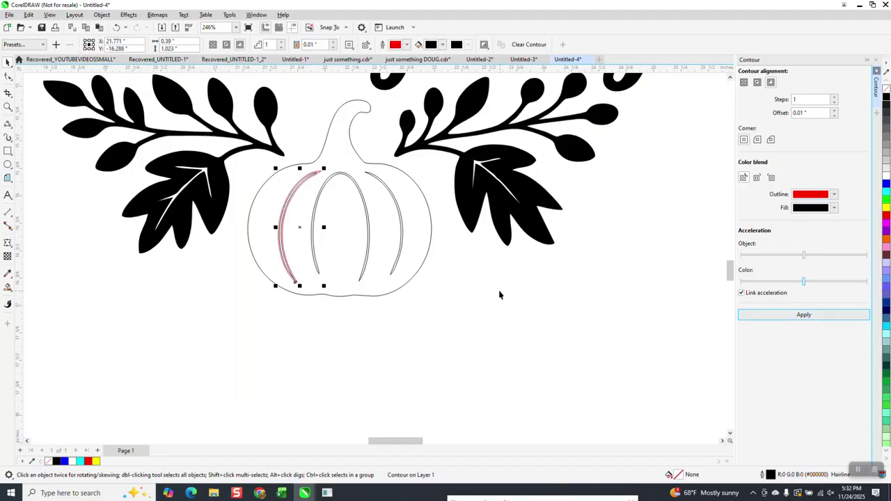
Apply the same 0.01-inch outside contour to the pumpkin's middle arch and its right rib shape
click(315, 216)
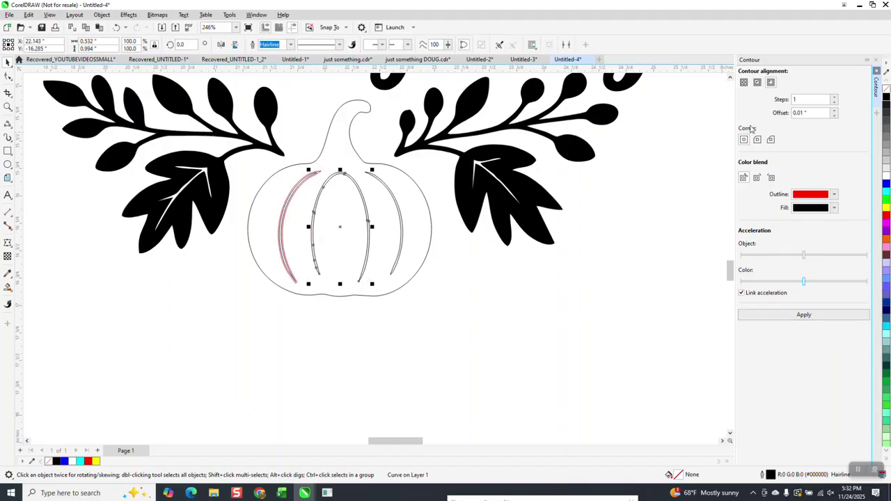
click(804, 315)
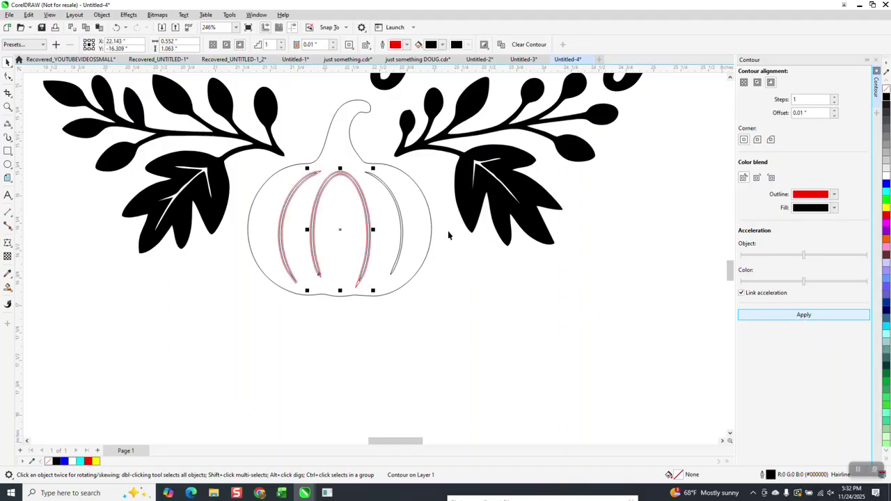
click(399, 211)
click(809, 315)
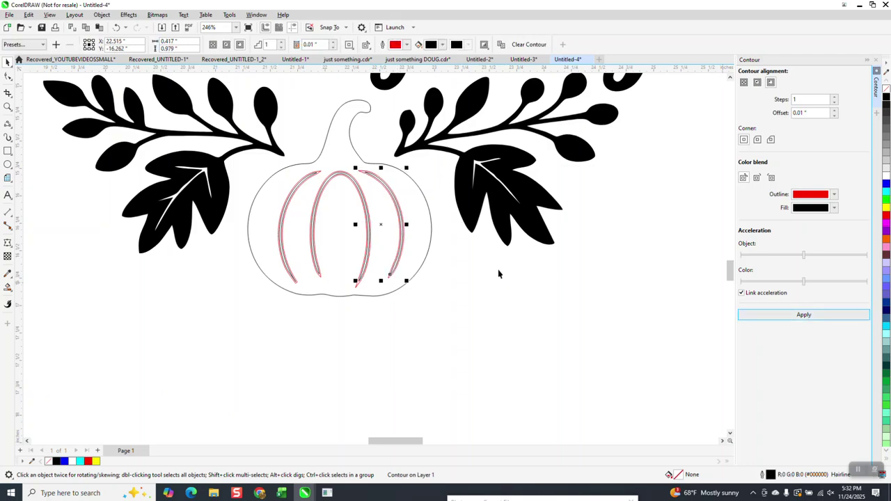
Break the contours of all the pumpkin's rib shapes apart from their original curves
drag(447, 168, 267, 306)
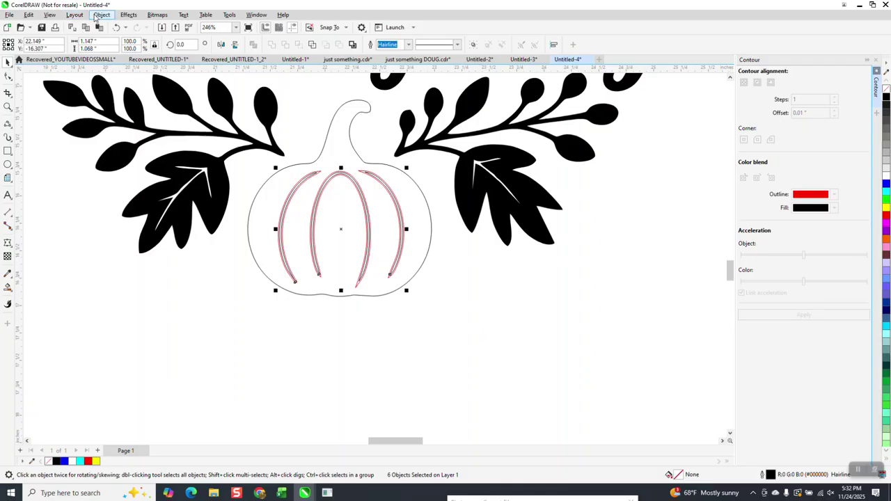
click(102, 14)
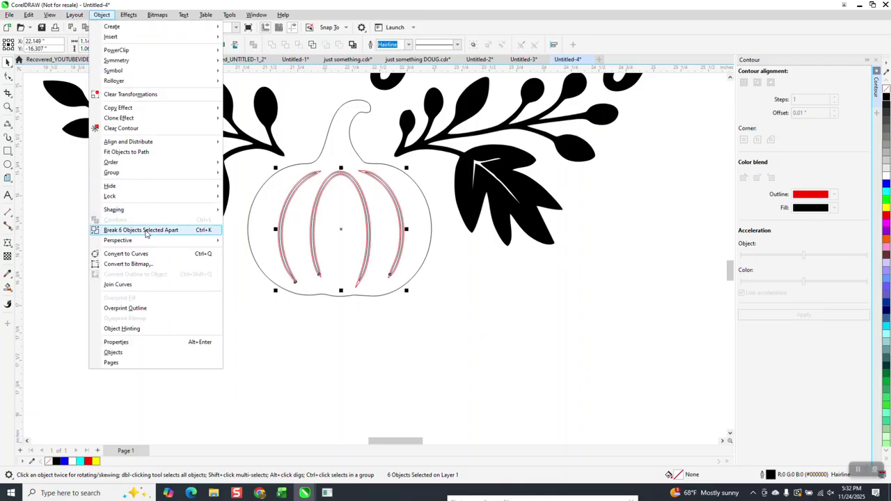
click(146, 231)
key(z)
drag(264, 156, 462, 316)
click(9, 62)
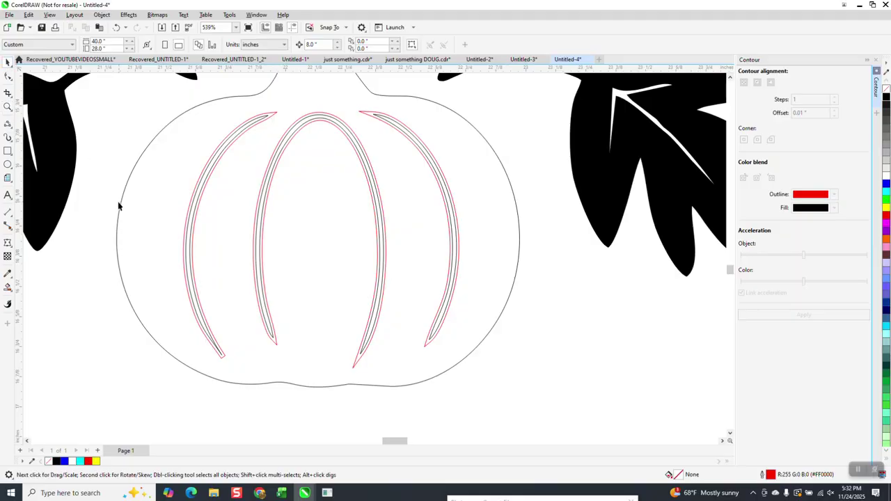
Delete the three original black rib curves, keeping only the red contour shapes around them
click(195, 203)
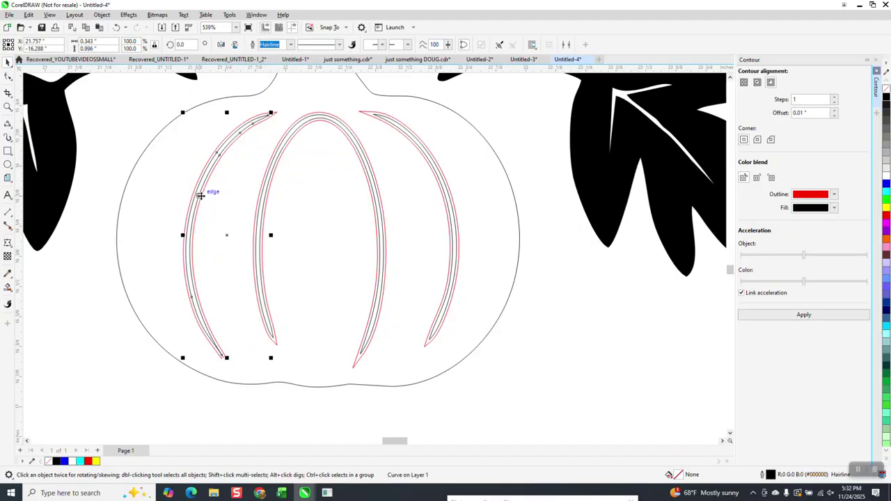
key(Delete)
click(264, 200)
key(Delete)
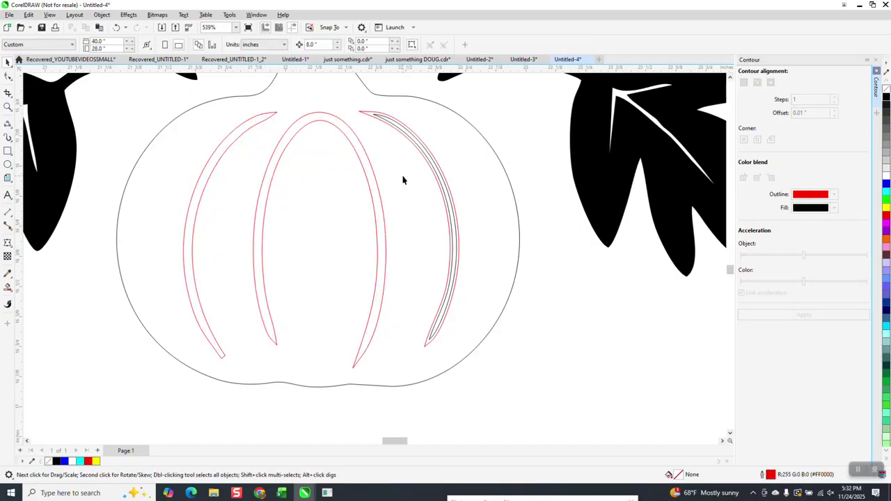
click(445, 192)
key(Delete)
scroll(376, 220, down, 3)
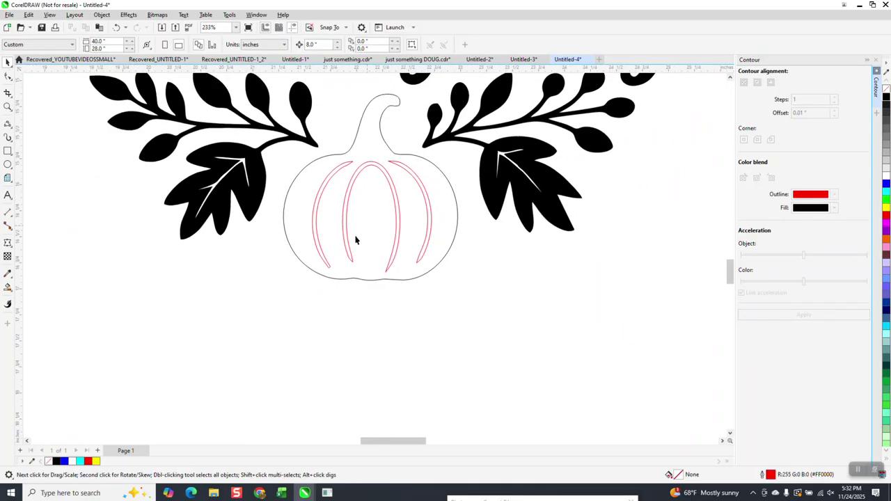
Smart Fill the pumpkin body around the red rib contours with black and no outline
click(8, 285)
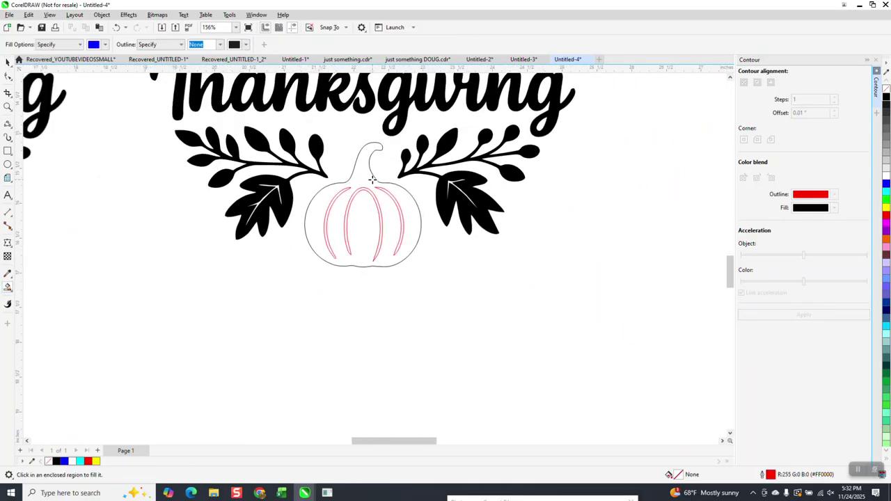
click(104, 43)
click(100, 92)
click(358, 173)
click(357, 173)
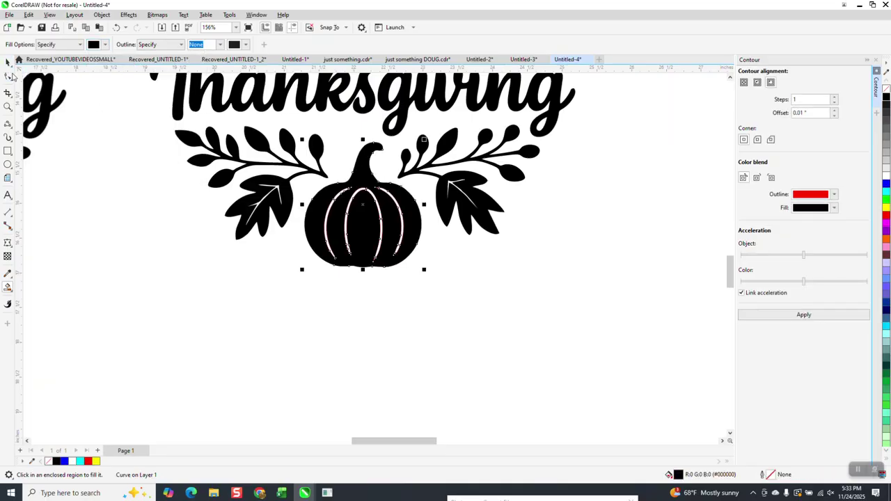
Remove the outlines from the filled pumpkin and its rib contours
click(8, 63)
drag(297, 132, 434, 281)
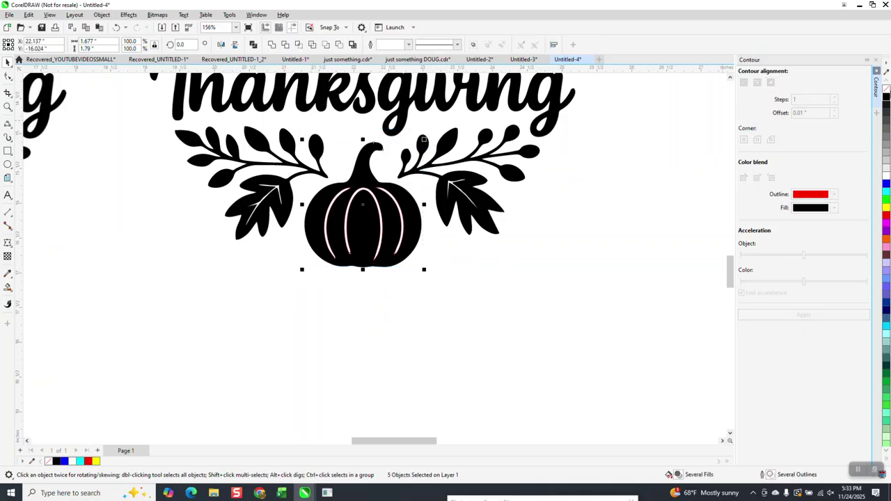
right_click(887, 92)
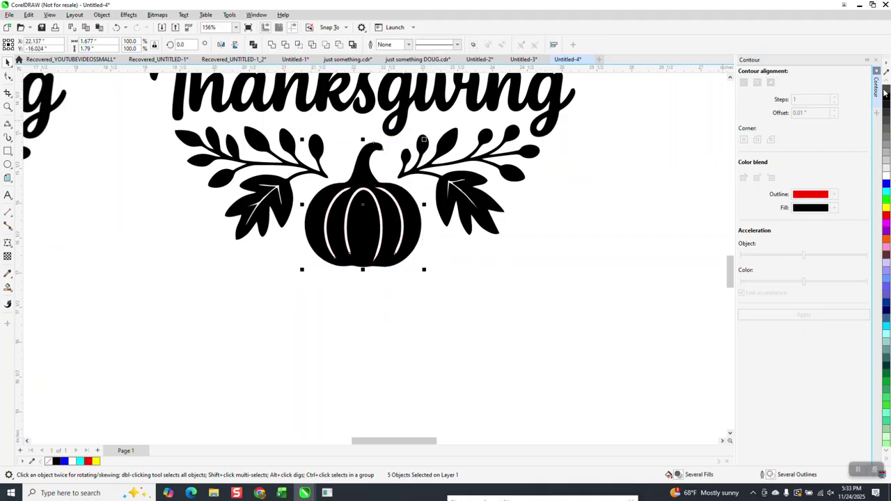
click(8, 106)
drag(307, 167, 491, 304)
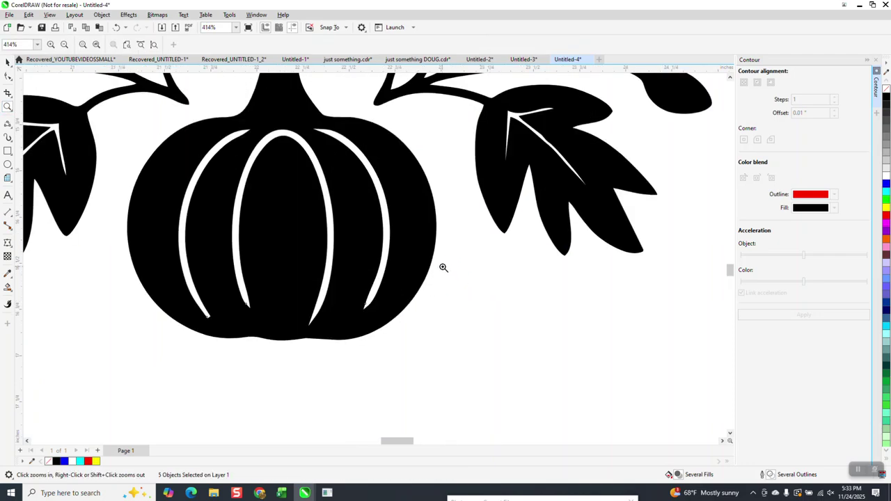
scroll(451, 244, down, 1)
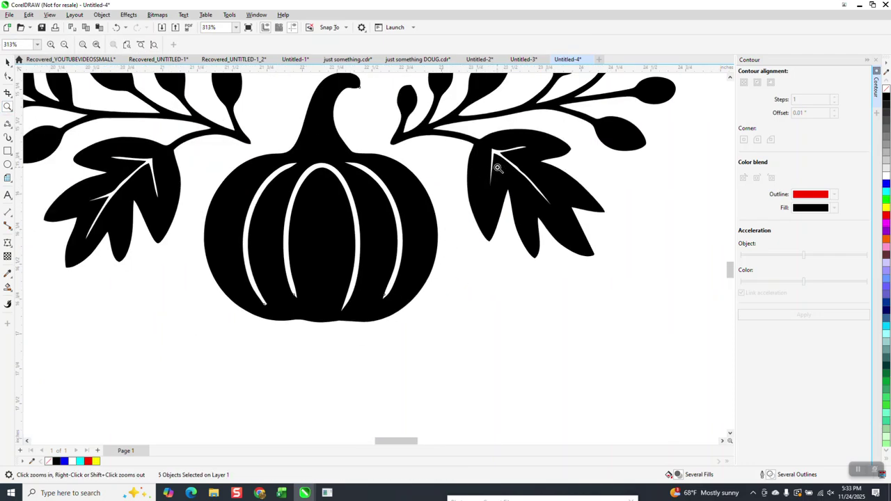
Remove the fill from the branch and leaf on the pumpkin's left and give them a black hairline outline
click(8, 62)
click(173, 188)
scroll(238, 258, down, 2)
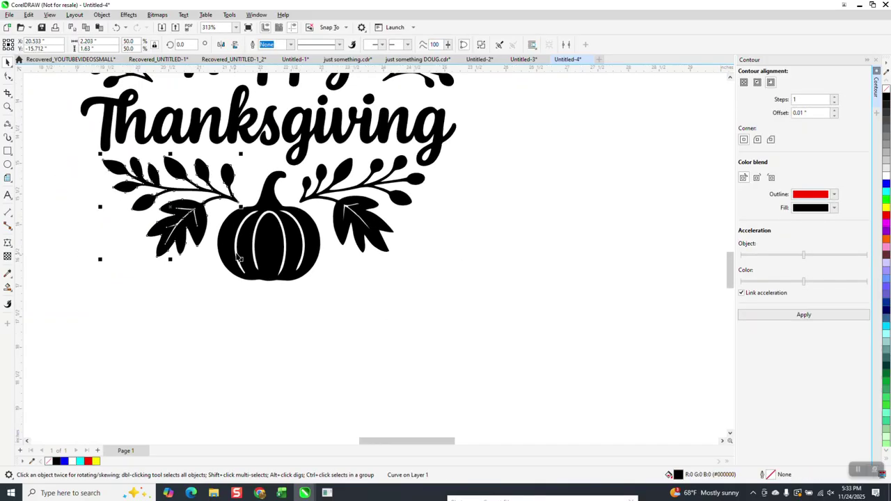
click(888, 90)
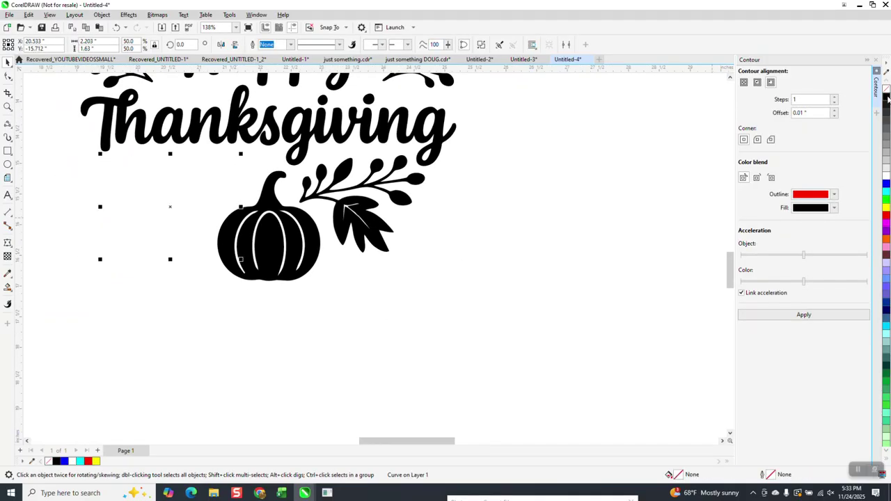
right_click(887, 98)
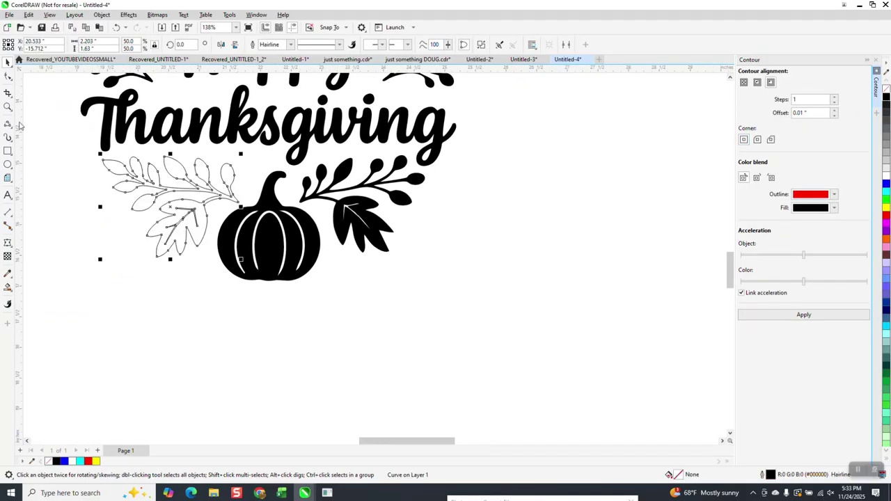
click(7, 107)
drag(148, 188, 271, 277)
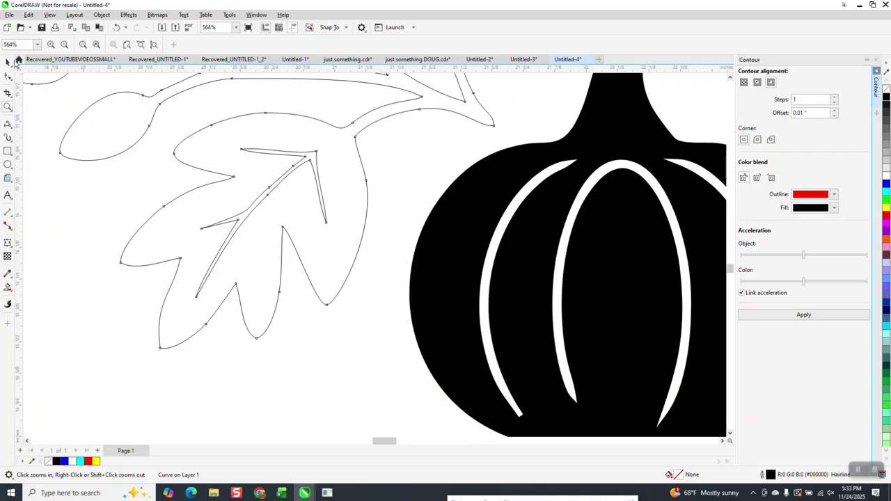
key(space)
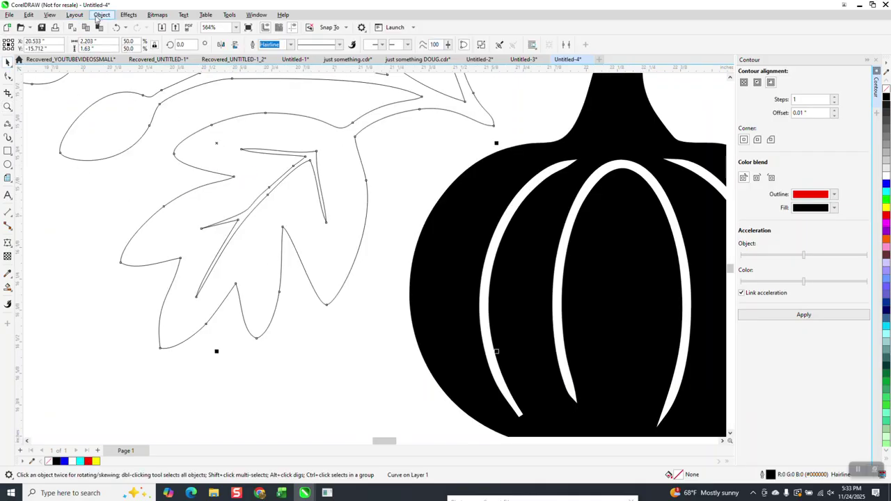
Break the left branch-and-leaf curve apart and apply a one-step 0.01-inch outside contour to the leaf's vein shape
click(99, 16)
click(156, 233)
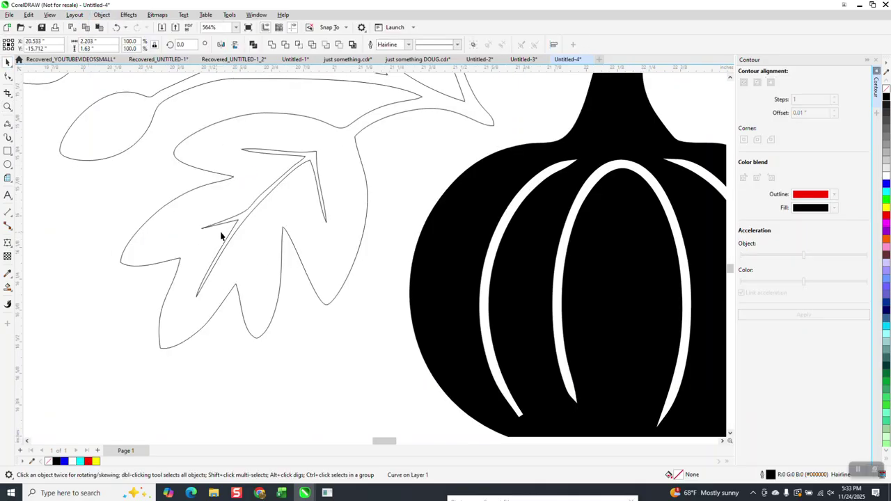
click(242, 223)
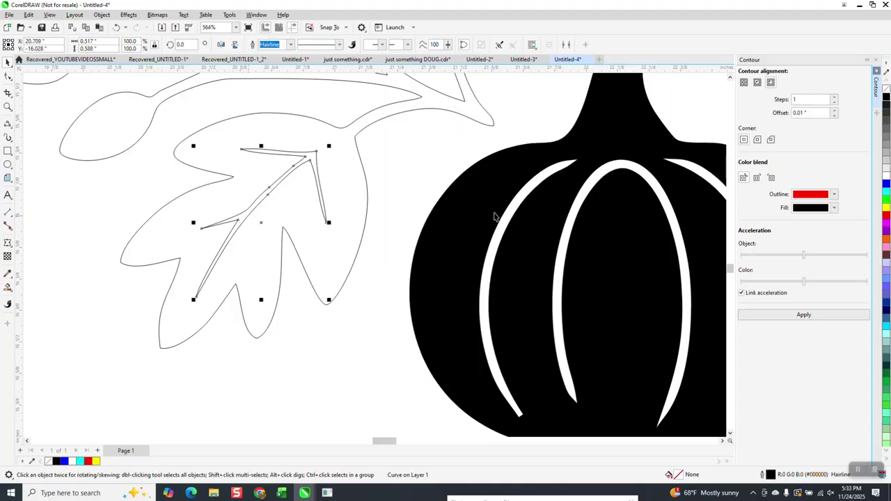
click(791, 317)
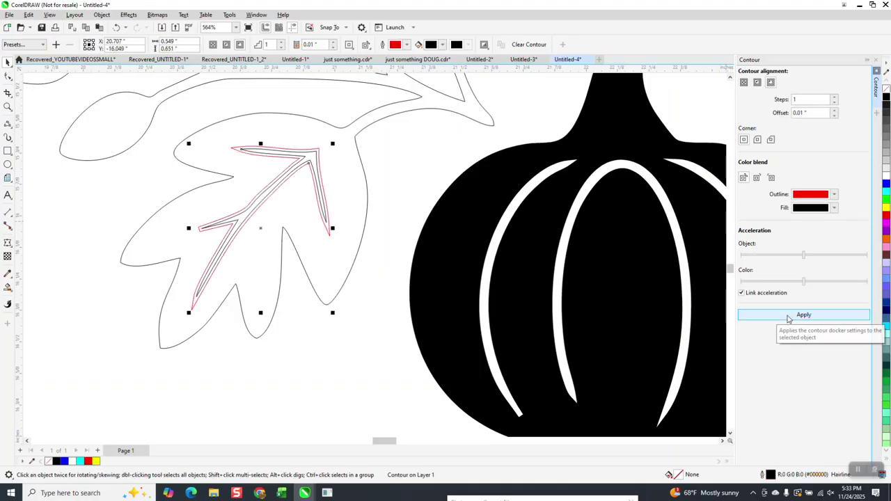
Break the vein's contour apart and delete the original black vein curve, keeping only the red contour shape
click(101, 14)
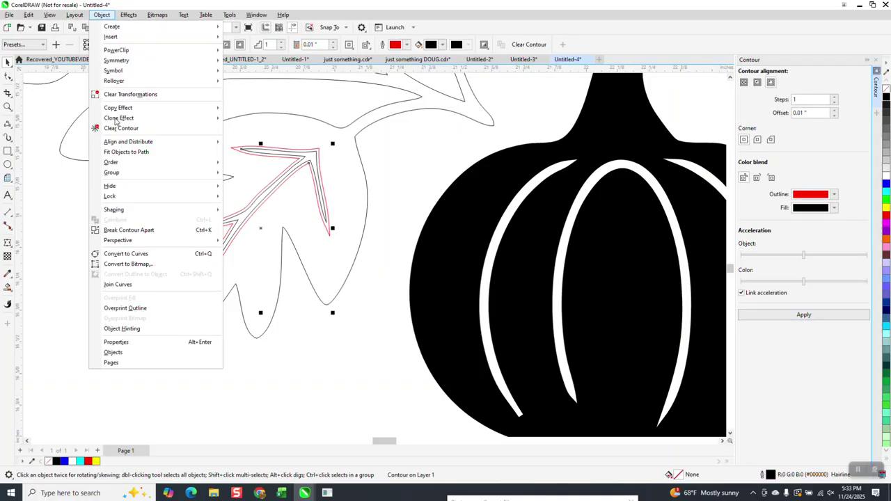
click(132, 231)
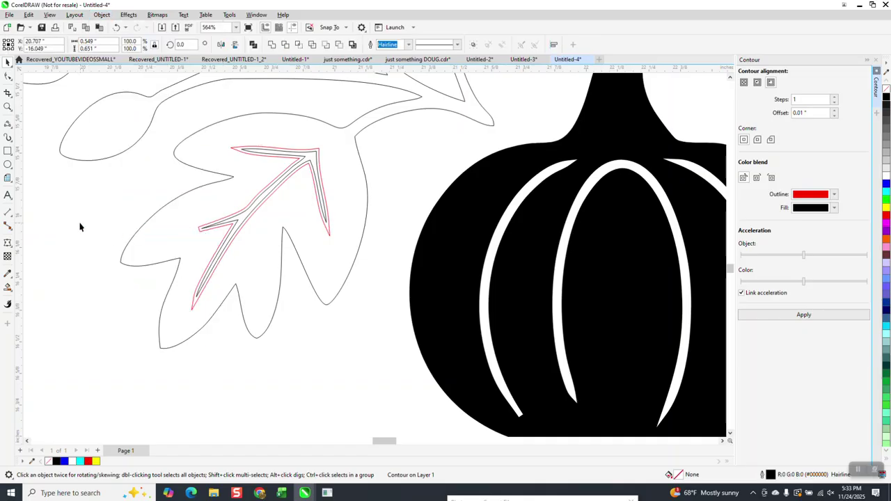
click(246, 218)
key(Delete)
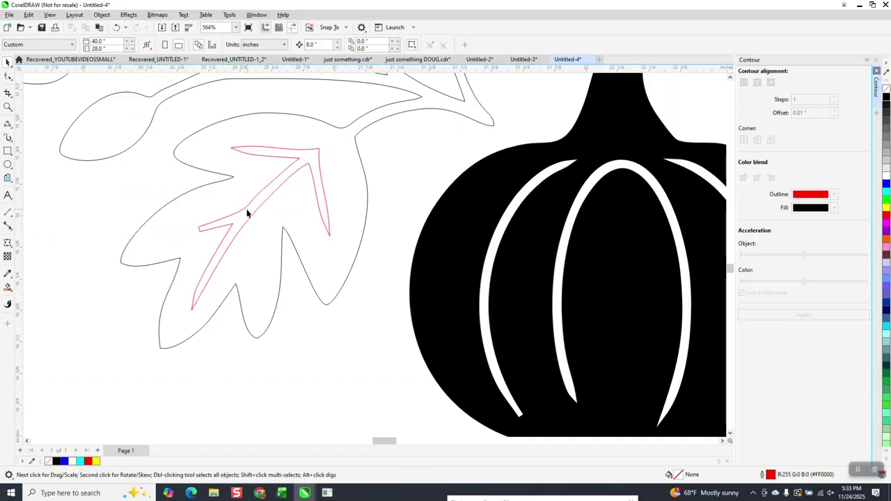
Smart Fill the left branch and leaf around the red vein contour with black and no outline
scroll(256, 210, down, 3)
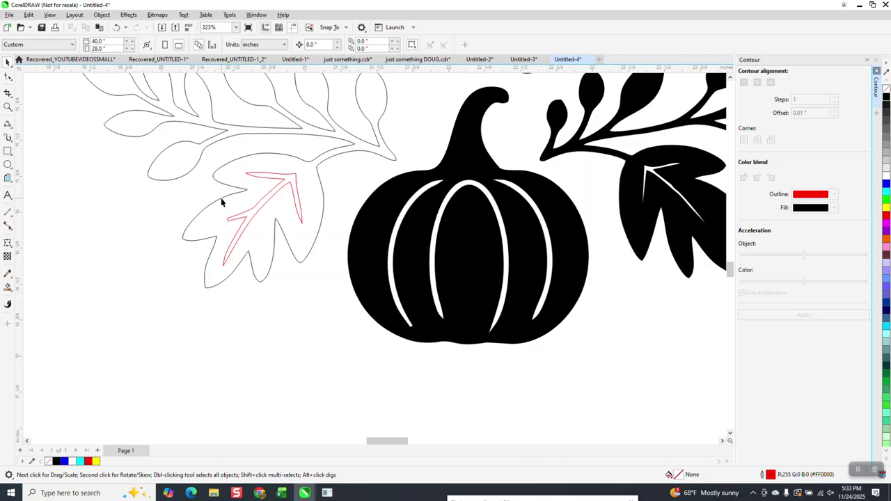
click(8, 286)
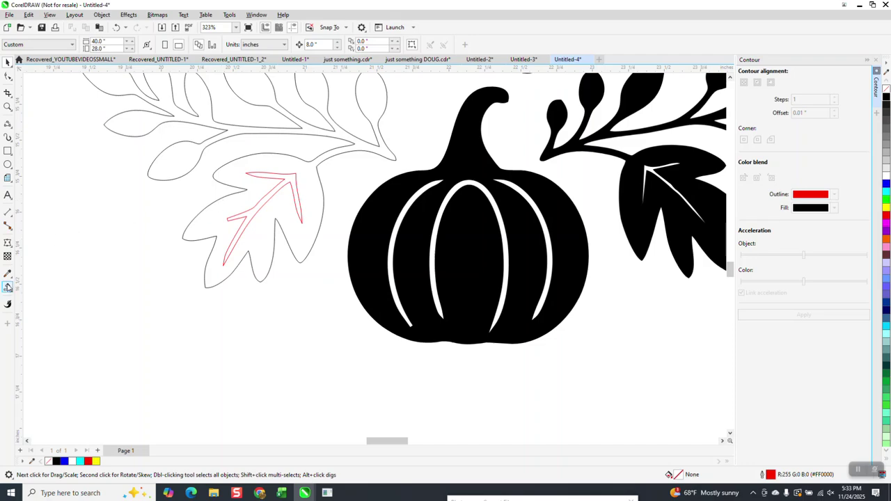
click(230, 233)
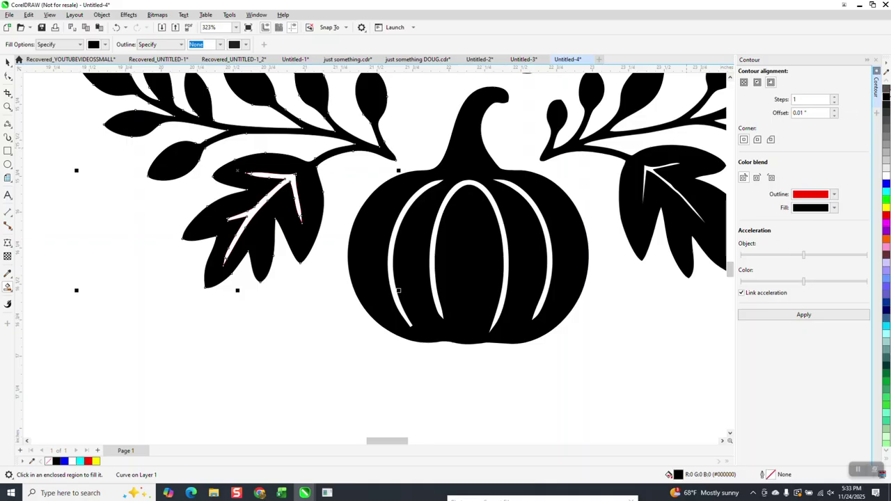
Remove the red hairline outline from the vein contour in the left leaf
click(8, 61)
drag(147, 200, 330, 296)
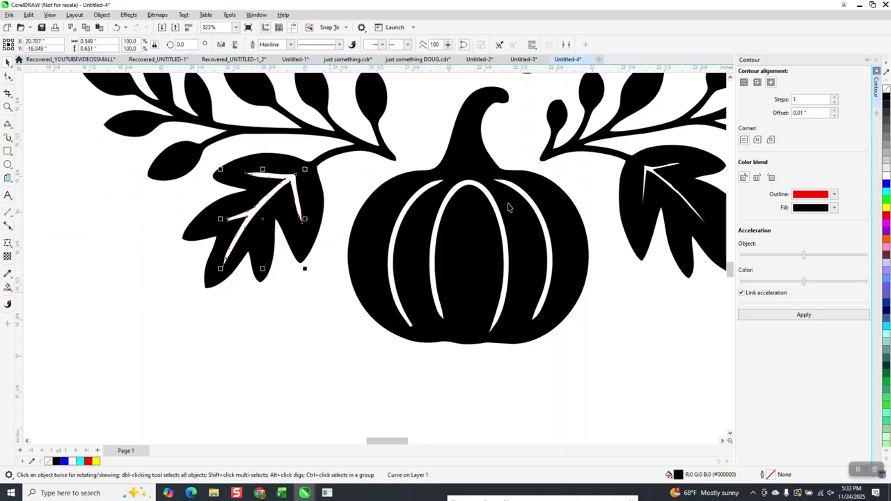
right_click(887, 91)
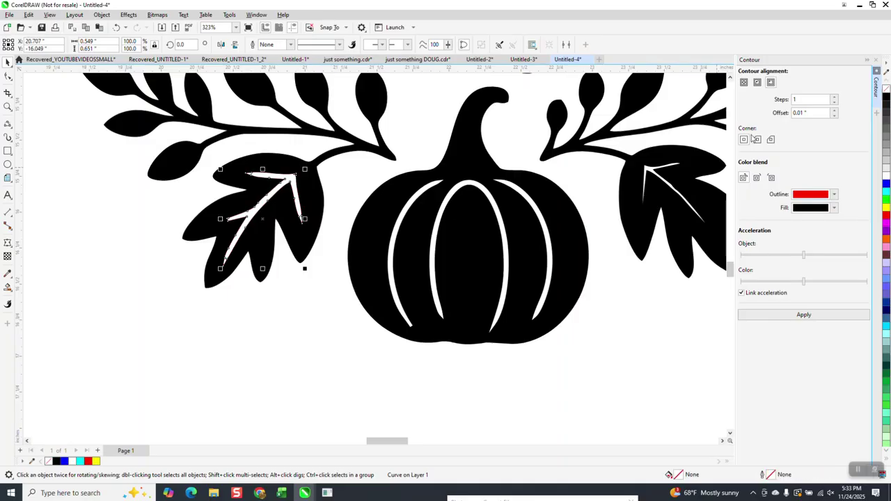
click(356, 186)
Compare the widened vein of the leaf left of the pumpkin with the thin vein of the leaf on its right
scroll(329, 247, down, 2)
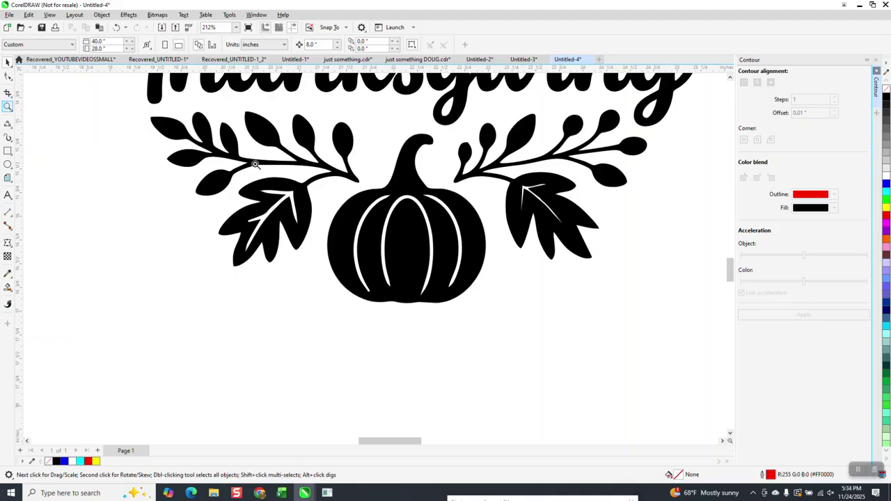
click(7, 107)
drag(221, 166, 379, 296)
scroll(249, 243, down, 2)
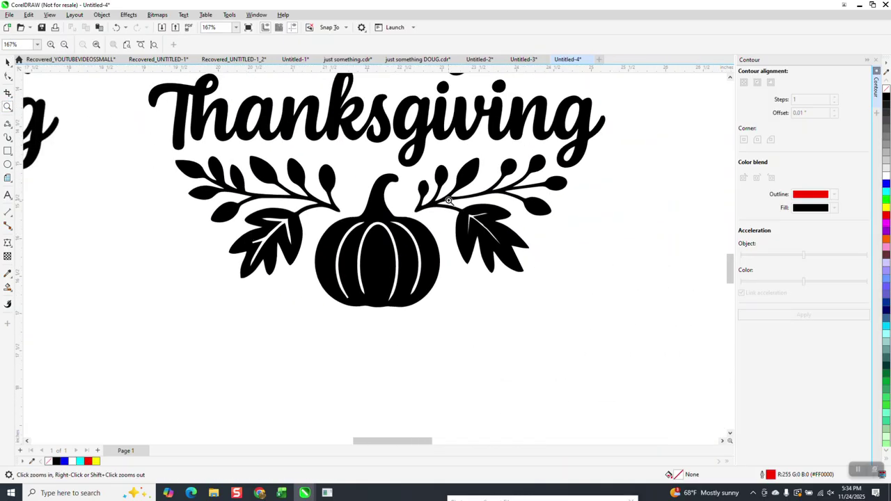
scroll(491, 261, up, 5)
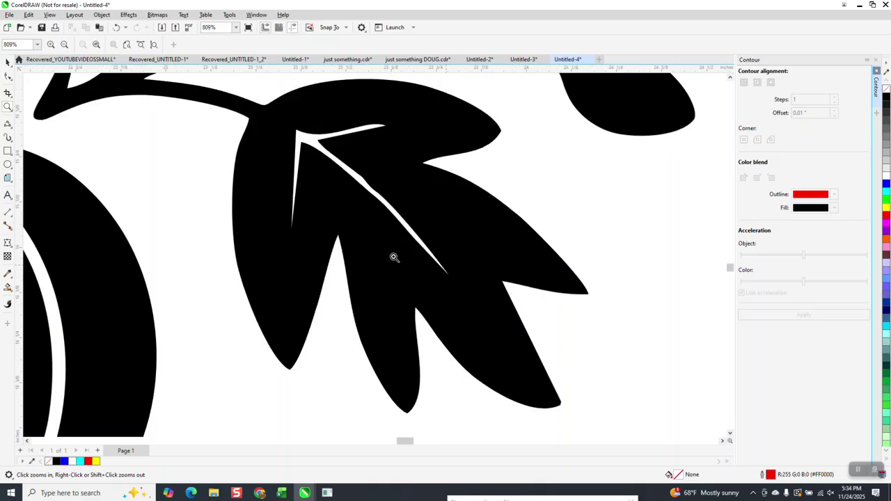
scroll(394, 255, down, 4)
scroll(372, 222, down, 2)
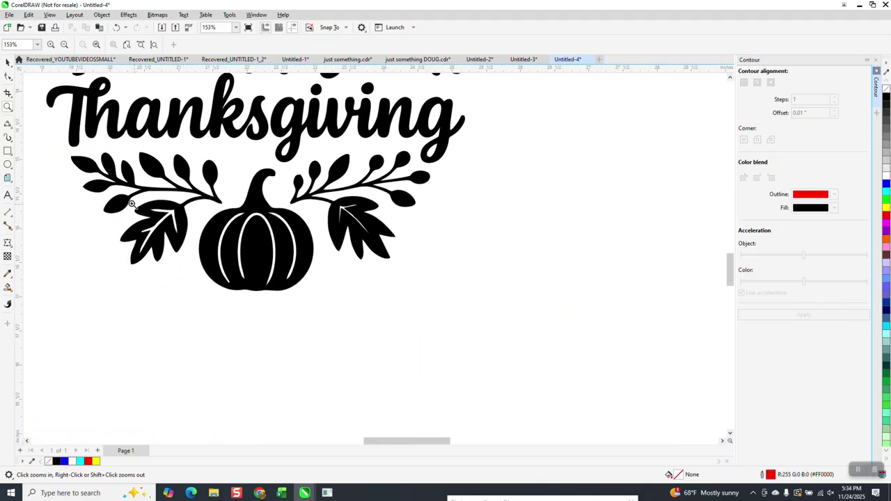
scroll(196, 263, up, 5)
scroll(199, 264, down, 3)
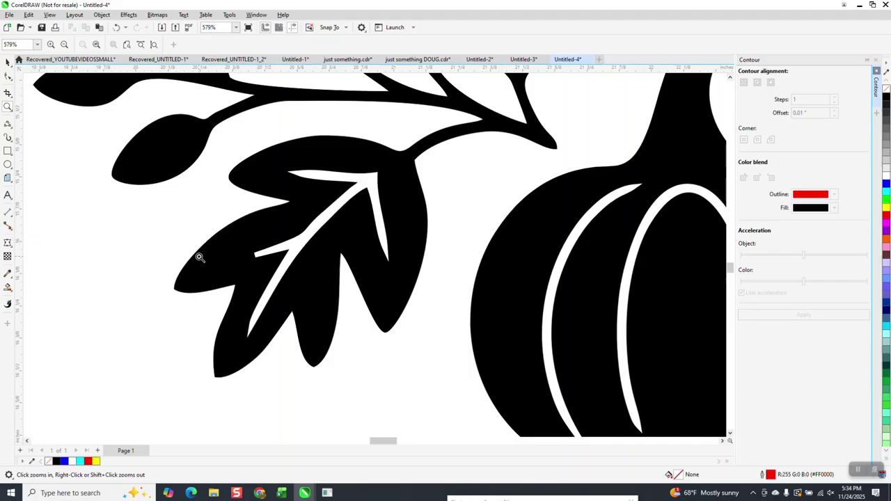
scroll(200, 253, down, 3)
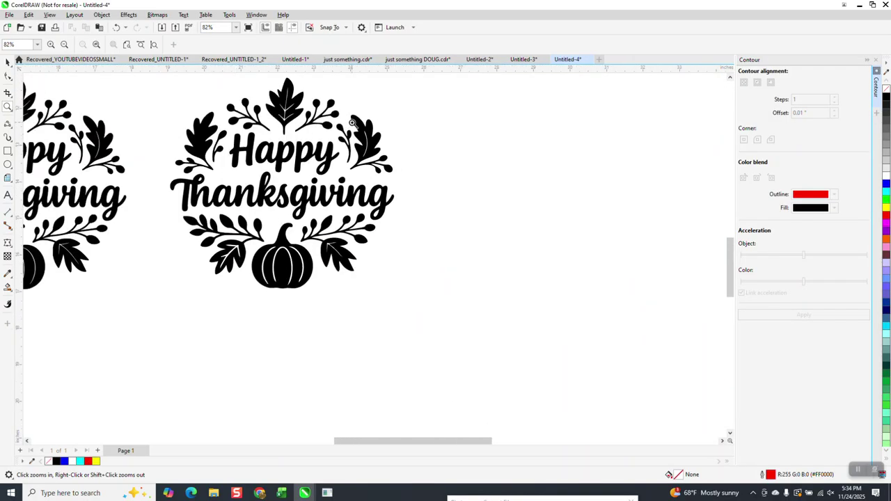
Examine the thin vein in the upper-right oak leaf and compare the original design's pumpkin and leaves with the edited copy
drag(354, 124, 382, 174)
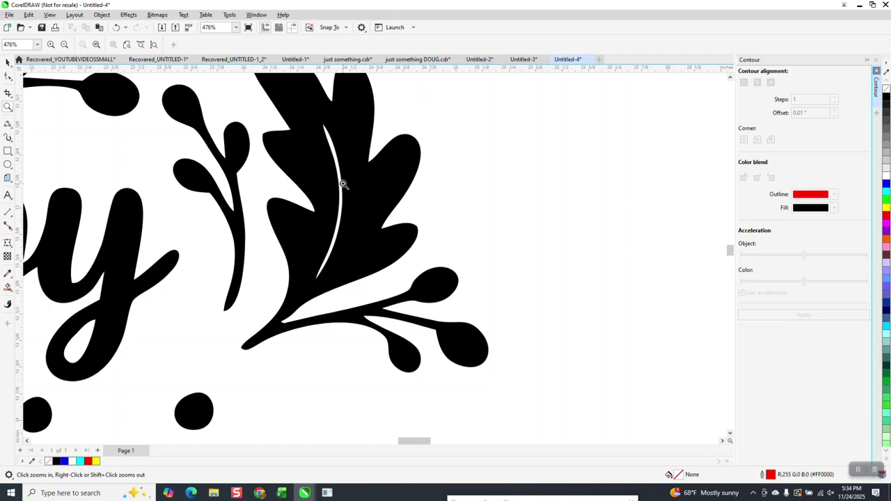
scroll(343, 184, down, 3)
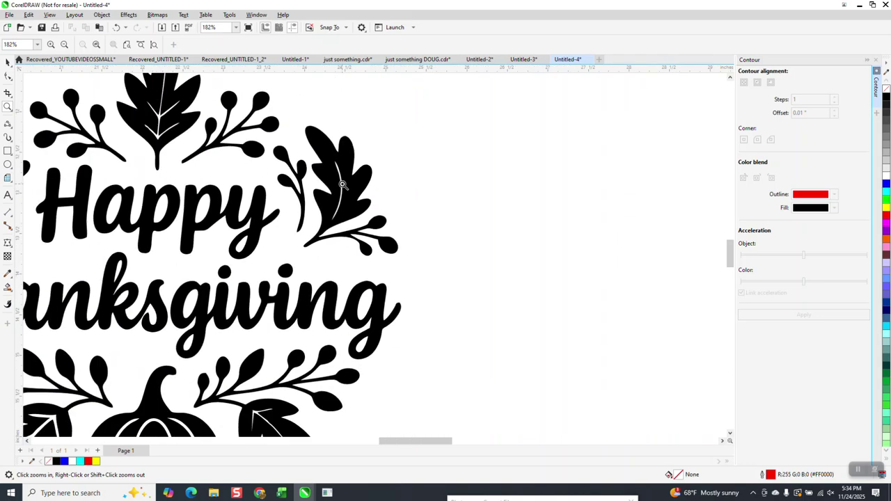
scroll(343, 184, down, 1)
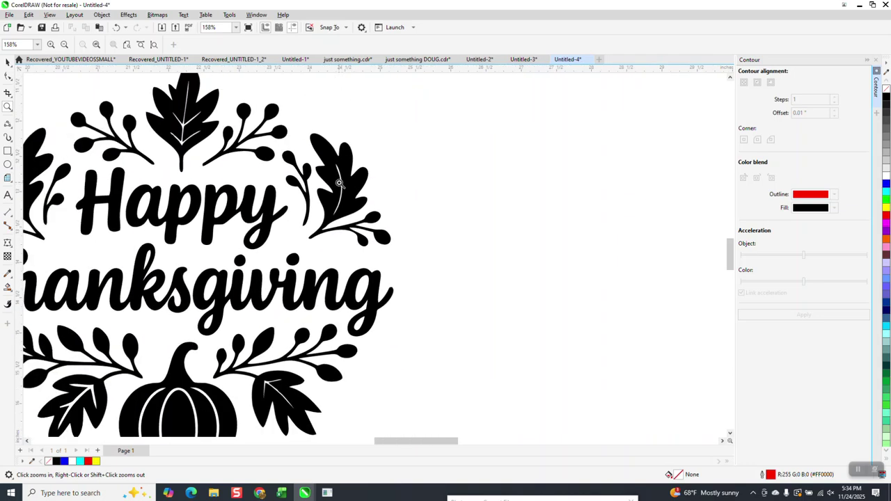
scroll(341, 185, down, 2)
scroll(324, 230, down, 1)
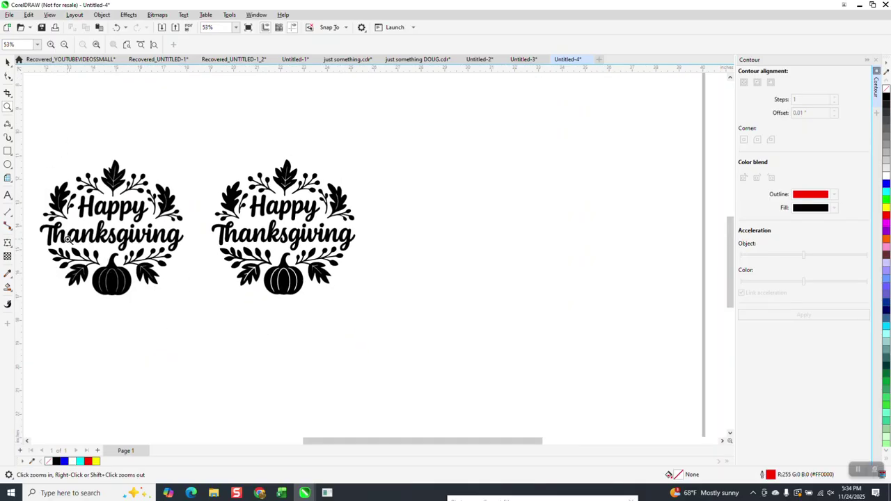
drag(79, 256, 142, 297)
scroll(135, 237, down, 4)
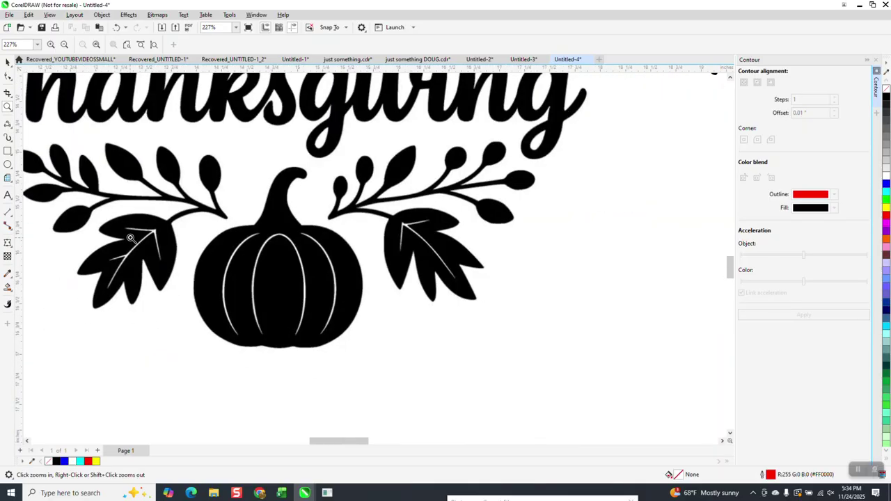
drag(388, 218, 493, 289)
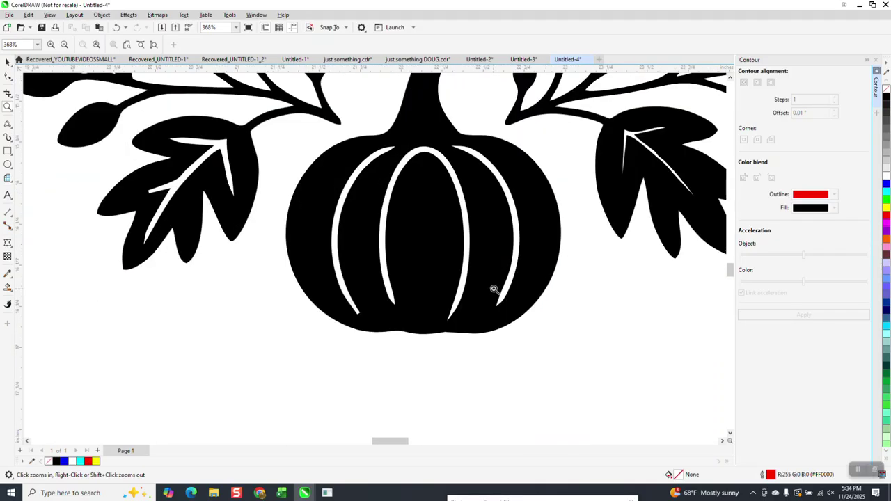
scroll(438, 264, down, 1)
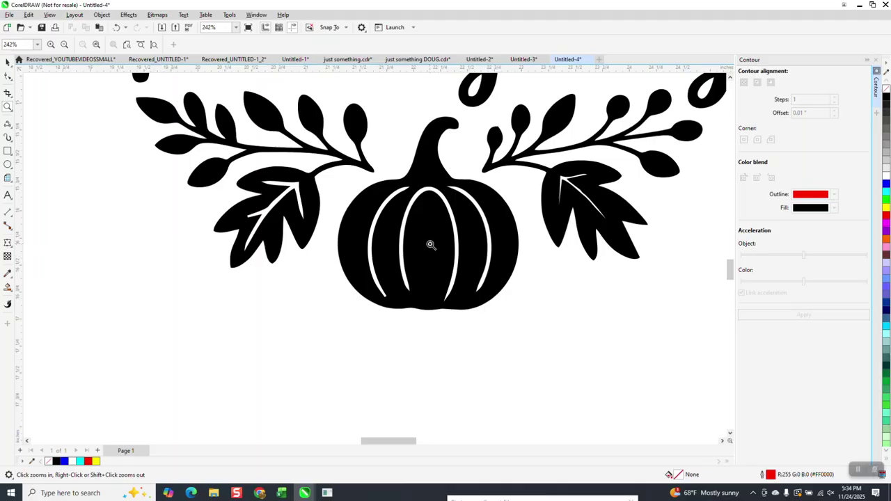
scroll(427, 246, down, 4)
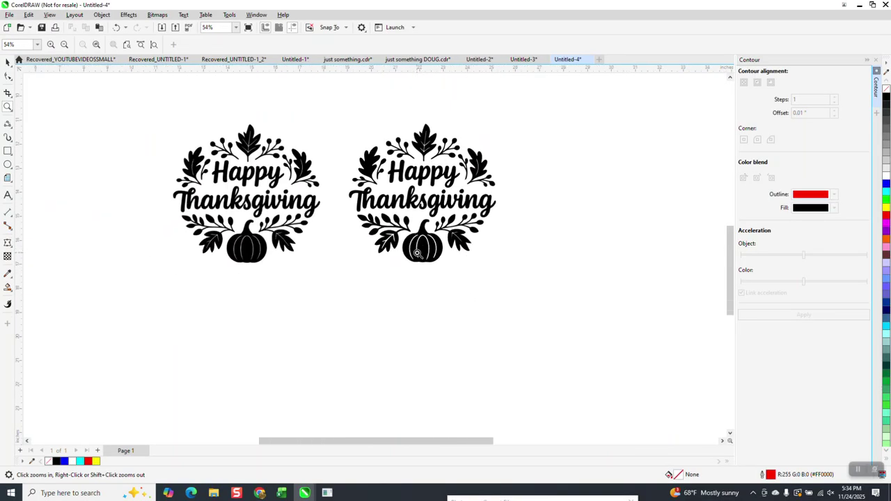
drag(349, 130, 496, 280)
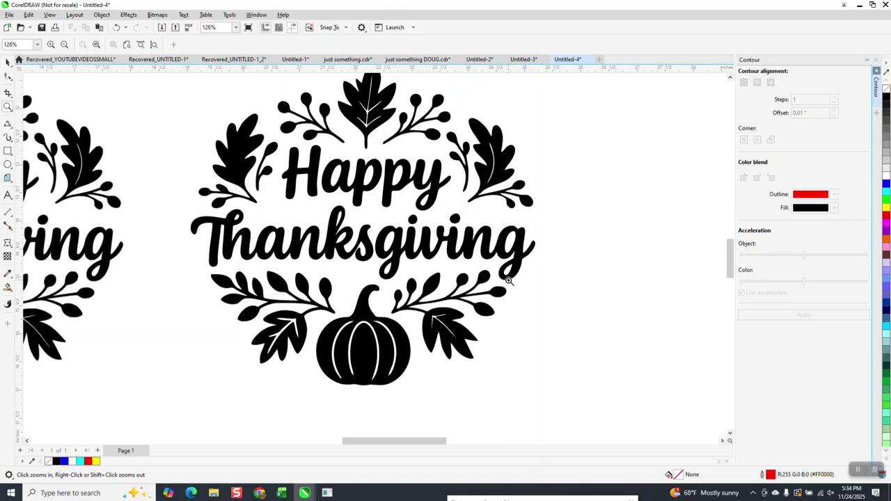